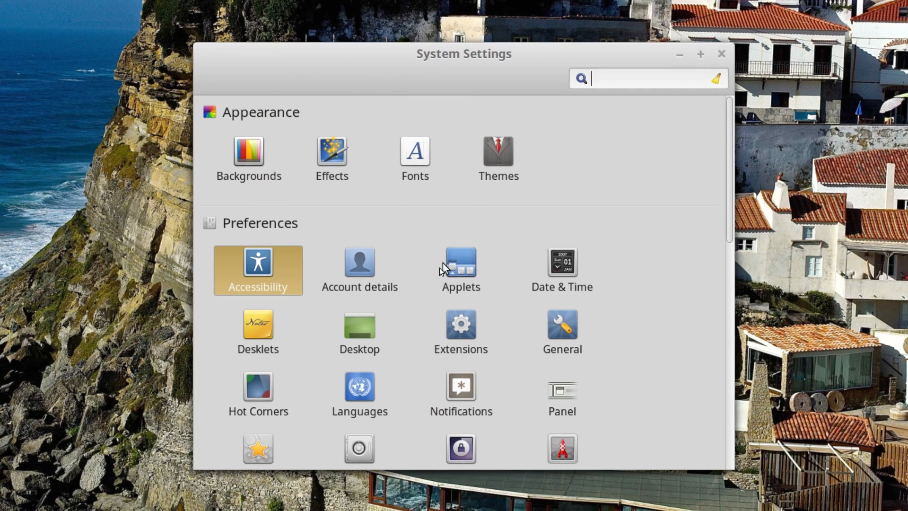
Open Software Sources from the Administration settings and authenticate with the account password.
{"action": "scroll", "coordinate": [436, 265], "scroll_direction": "down", "scroll_amount": 3}
{"action": "scroll", "coordinate": [436, 265], "scroll_direction": "down", "scroll_amount": 10}
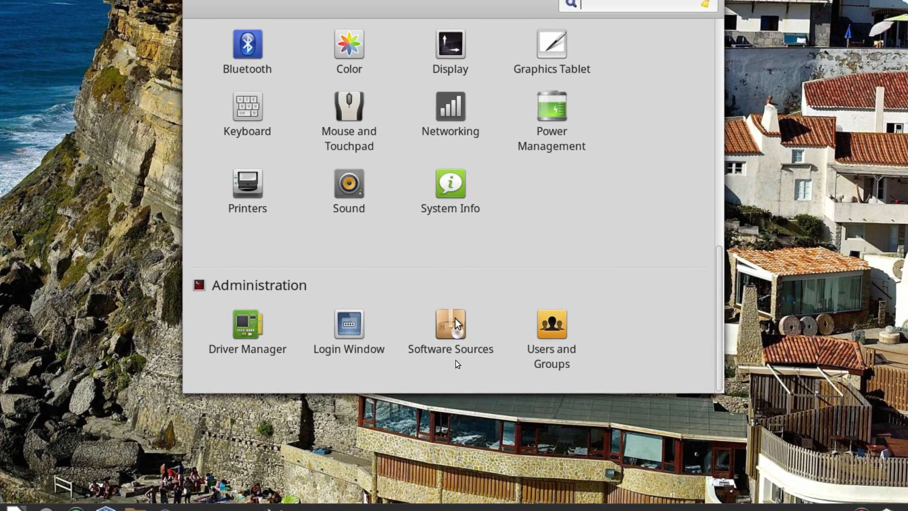
{"action": "left_click", "coordinate": [455, 359]}
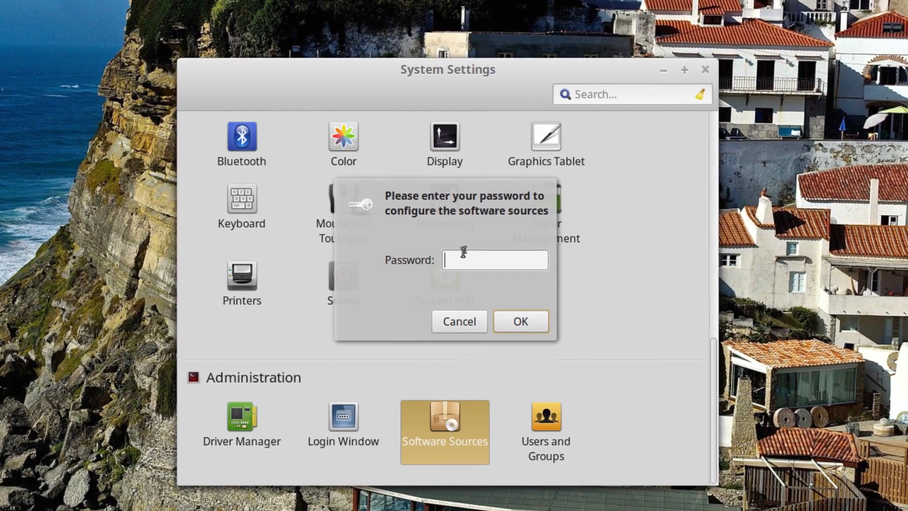
{"action": "type", "text": "******"}
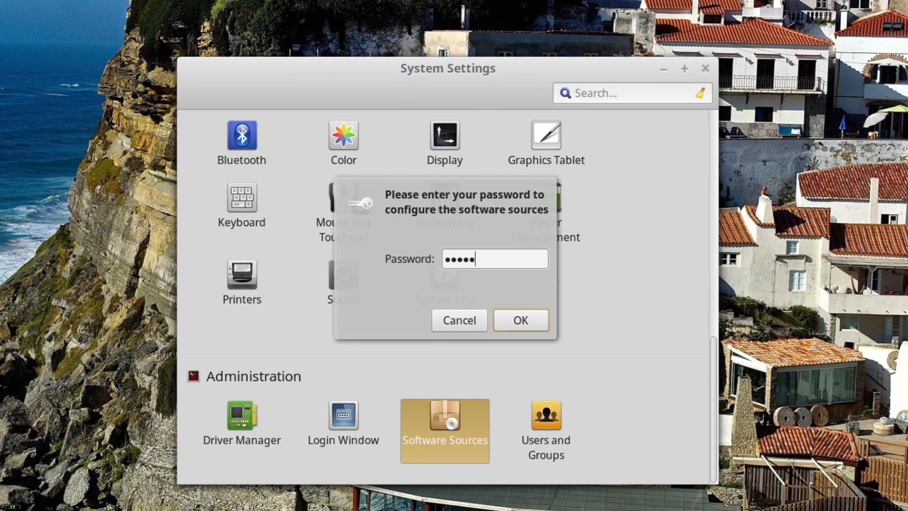
{"action": "key", "text": "Return"}
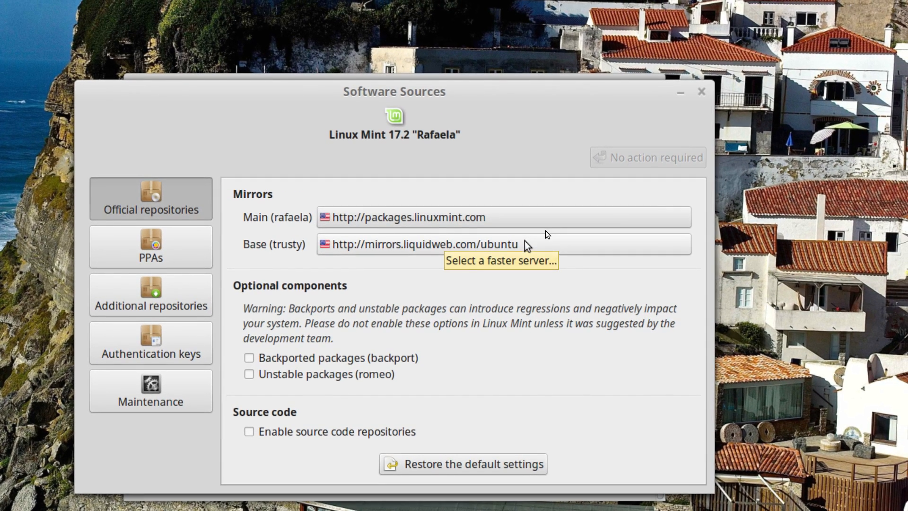
Look through the alternative servers for the Base (trusty) mirror and leave the list without applying a change.
{"action": "left_click", "coordinate": [526, 244]}
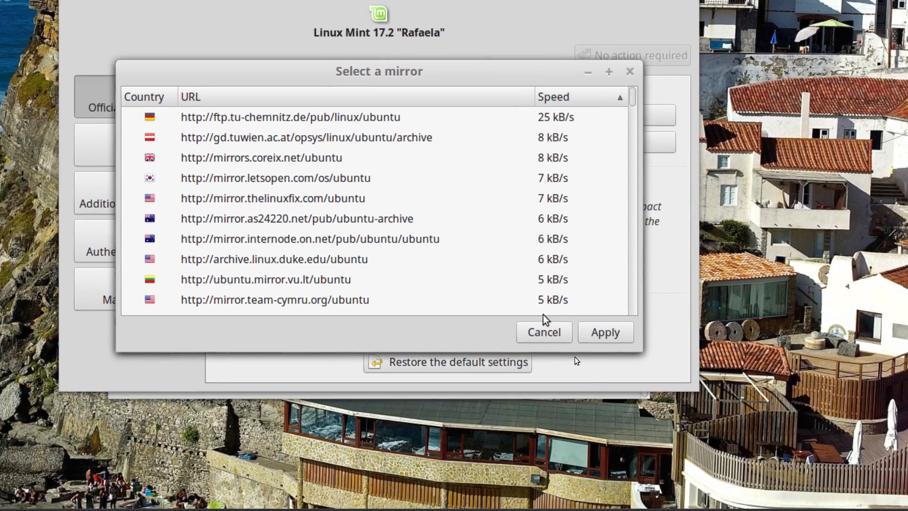
{"action": "left_click", "coordinate": [545, 331]}
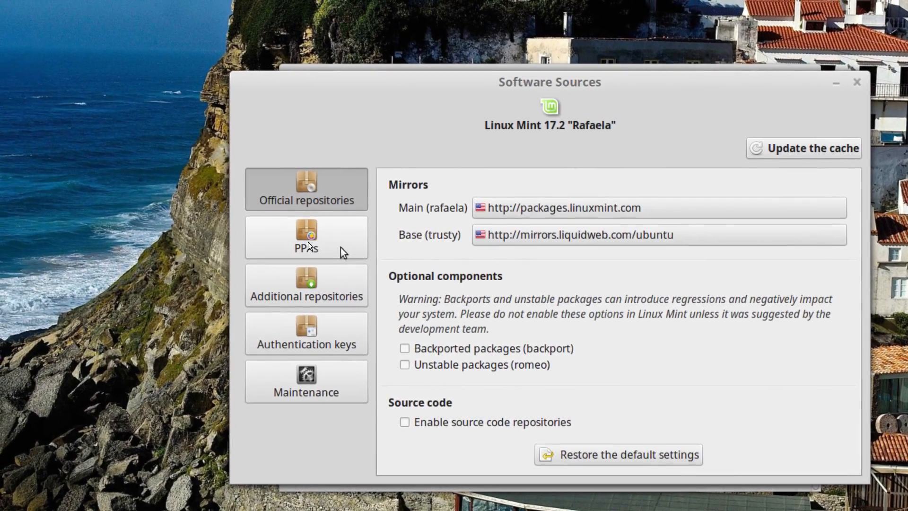
Review the PPAs and the additional repositories, and close Software Sources.
{"action": "left_click", "coordinate": [315, 237]}
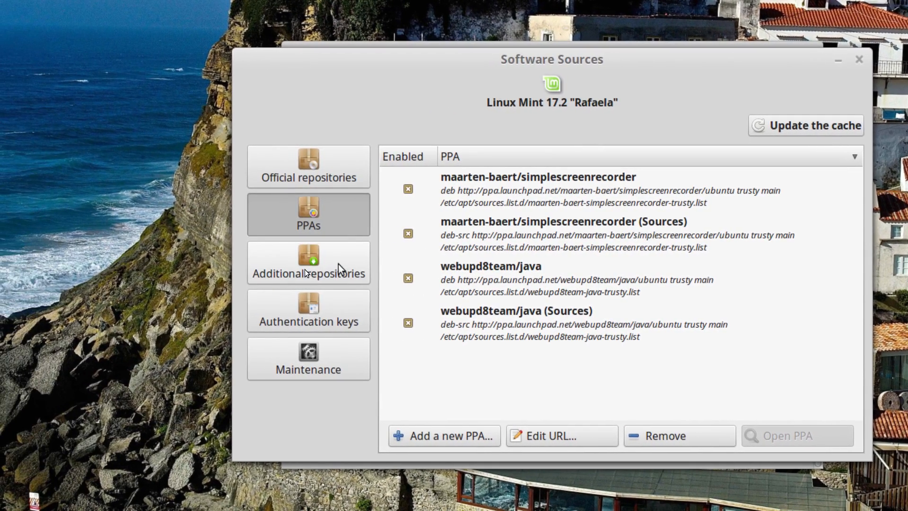
{"action": "left_click", "coordinate": [338, 264]}
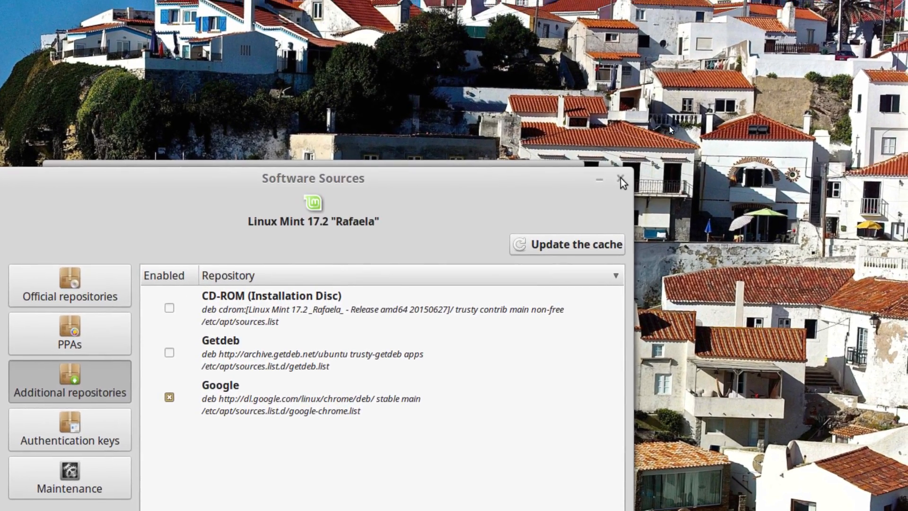
{"action": "left_click", "coordinate": [622, 149]}
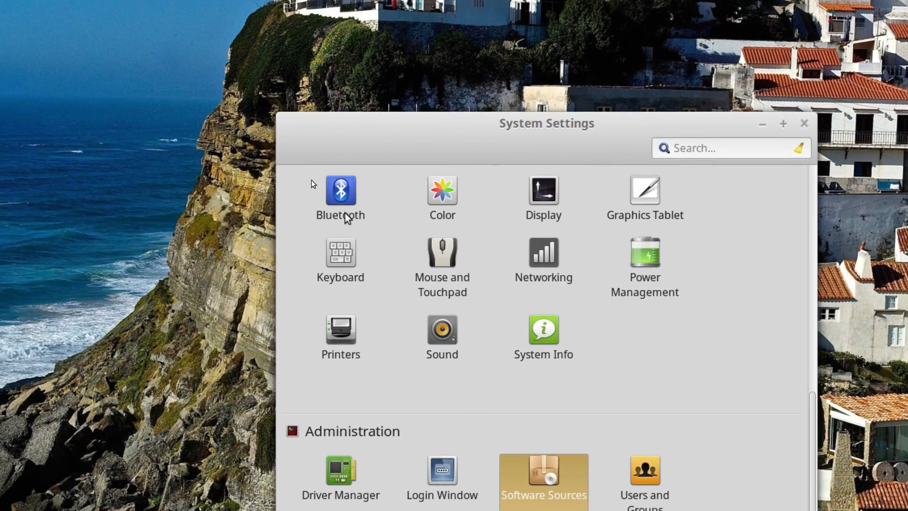
Check the Bluetooth hardware settings and return to the settings overview.
{"action": "left_click", "coordinate": [219, 132]}
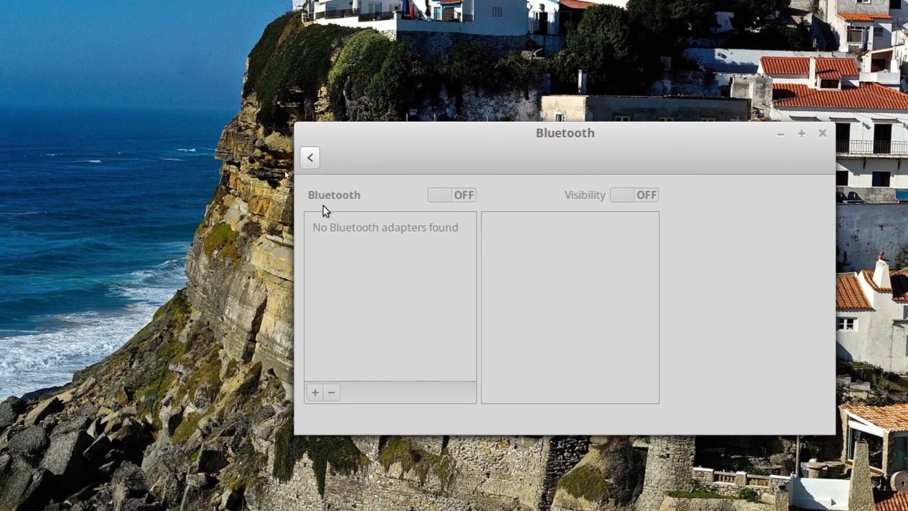
{"action": "left_click", "coordinate": [310, 158]}
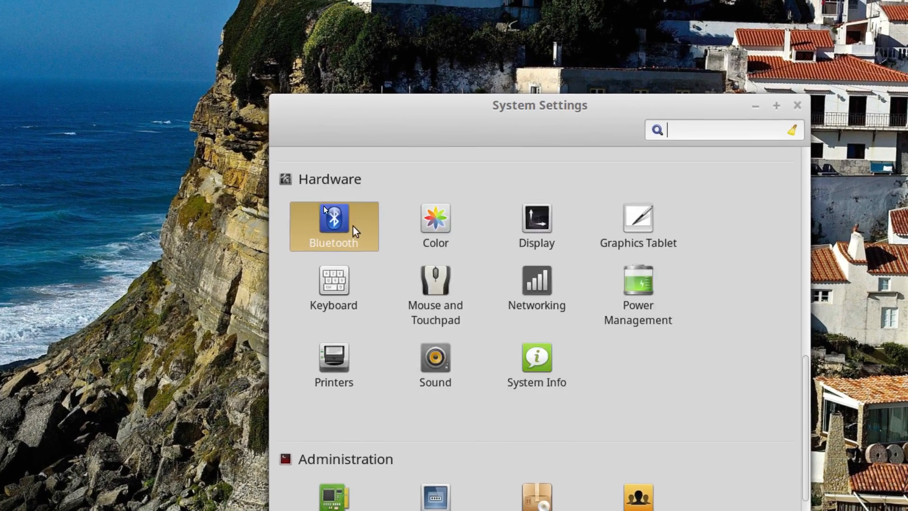
Review the Backgrounds image collections and the slideshow settings, and return to the settings overview.
{"action": "scroll", "coordinate": [353, 226], "scroll_direction": "up", "scroll_amount": 10}
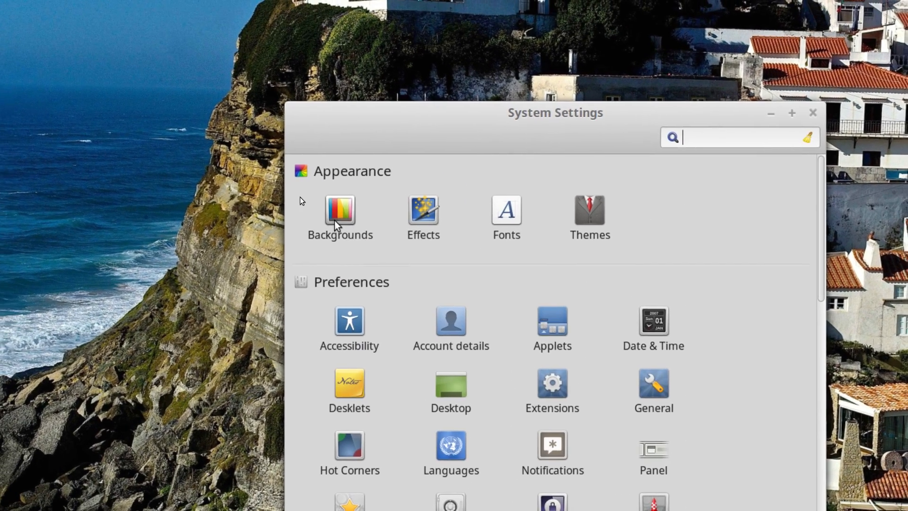
{"action": "left_click", "coordinate": [325, 210]}
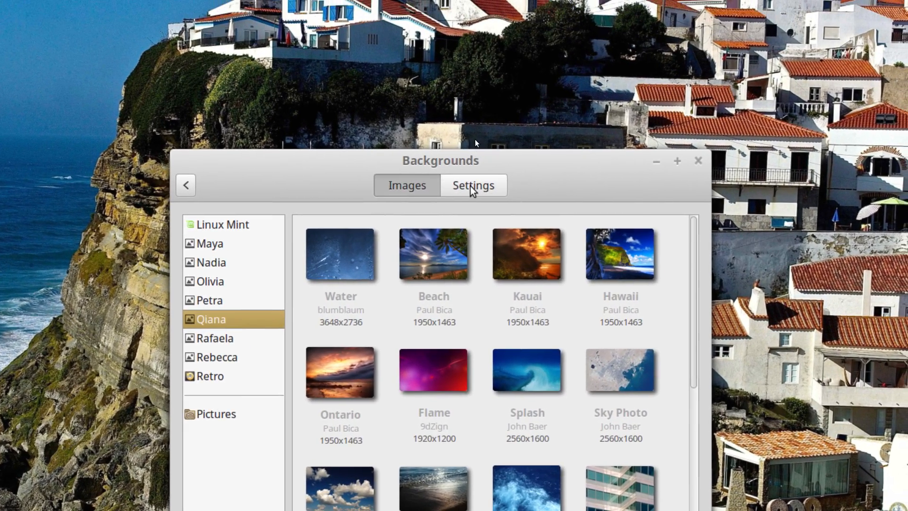
{"action": "left_click", "coordinate": [469, 163]}
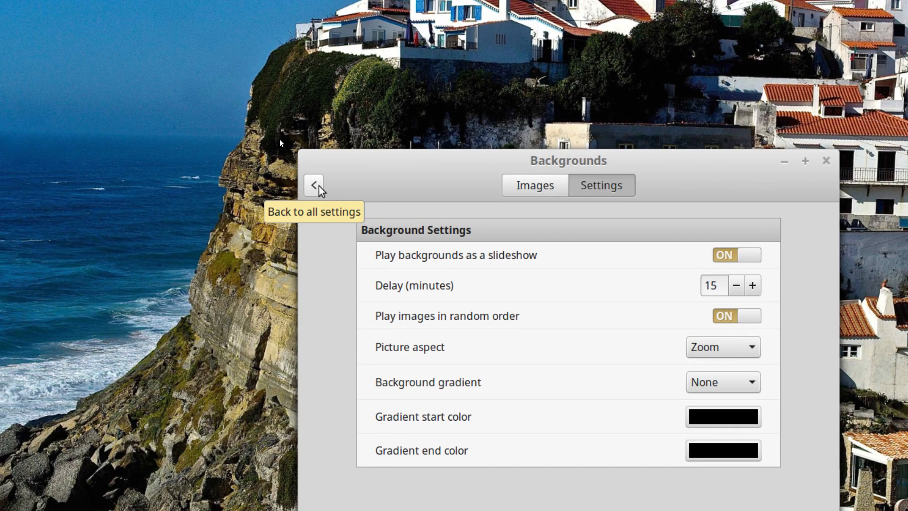
{"action": "left_click", "coordinate": [318, 186]}
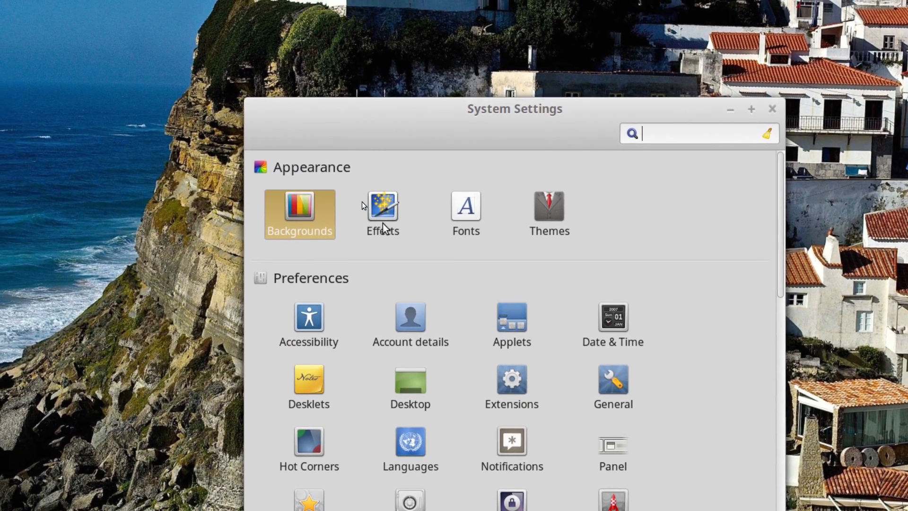
Review the Effects settings and the Fonts settings, returning to the settings overview after each.
{"action": "left_click", "coordinate": [366, 214]}
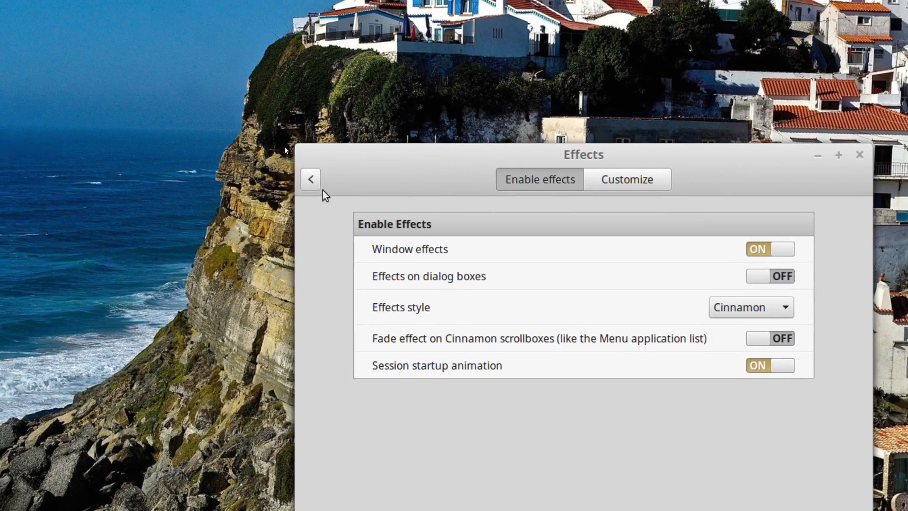
{"action": "left_click", "coordinate": [320, 188]}
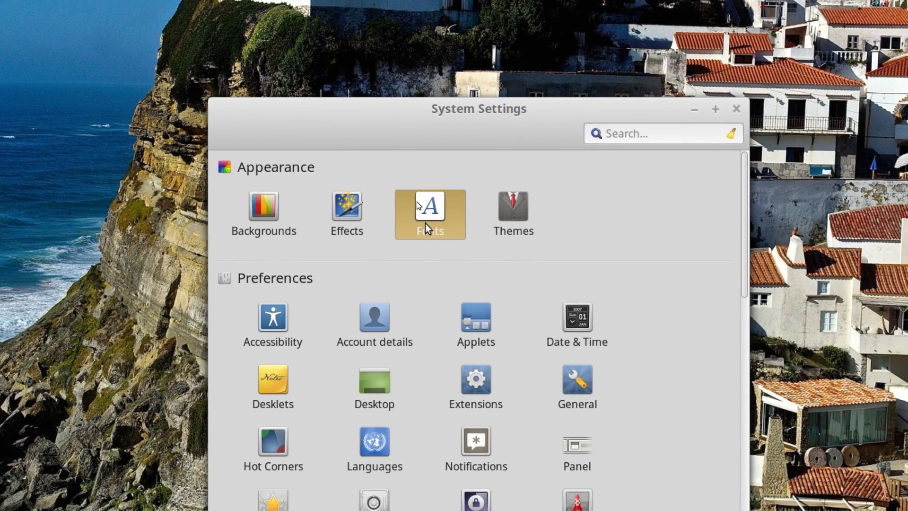
{"action": "left_click", "coordinate": [461, 251]}
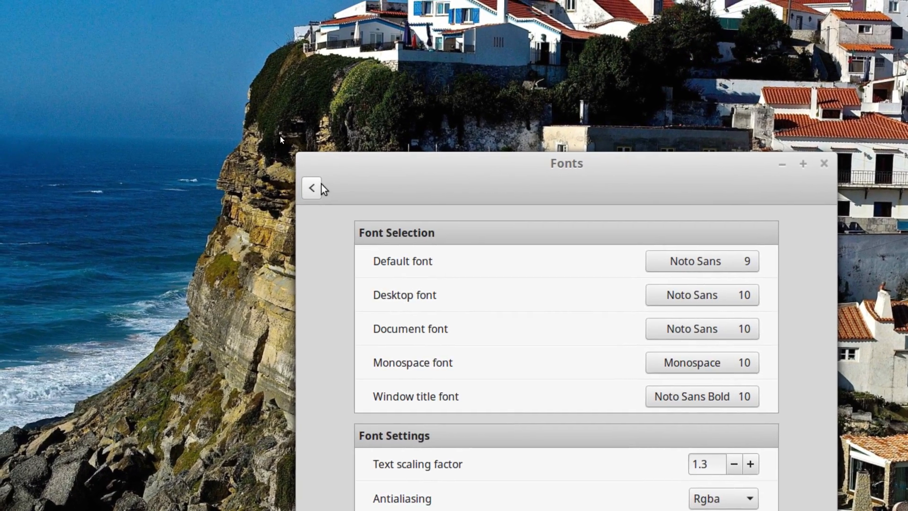
{"action": "left_click", "coordinate": [293, 183]}
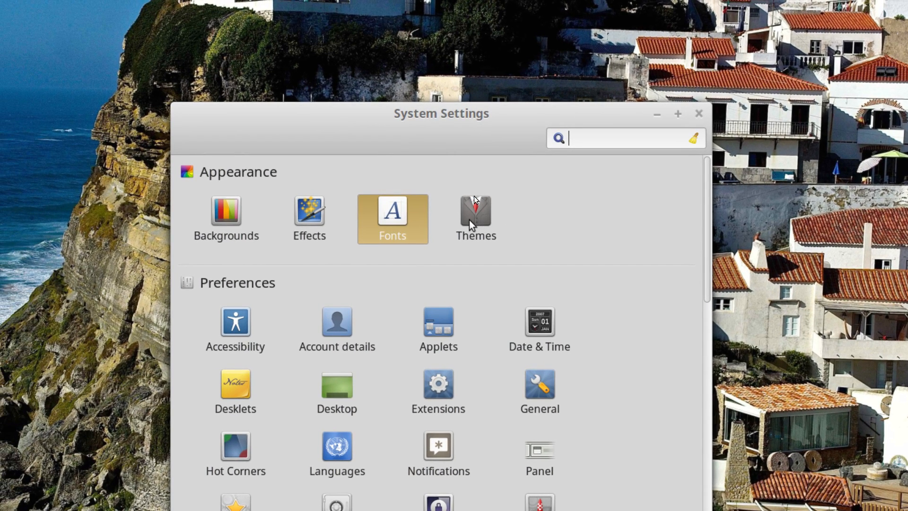
Open the Themes settings and briefly show the applications menu to see the current desktop theme.
{"action": "left_click", "coordinate": [469, 220]}
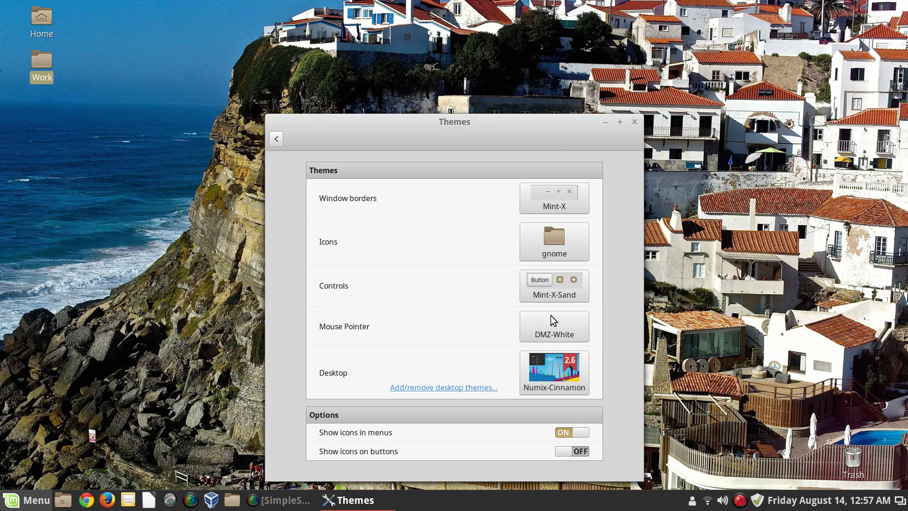
{"action": "left_click", "coordinate": [1, 510]}
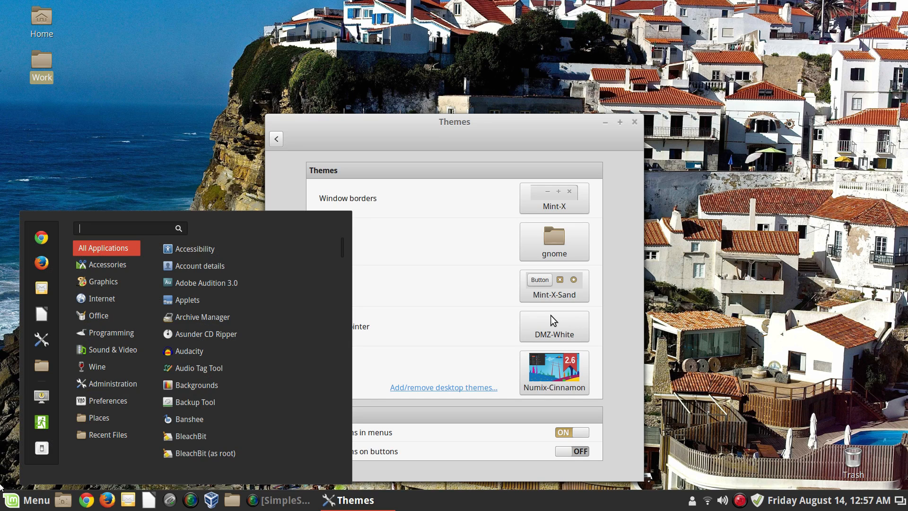
{"action": "left_click", "coordinate": [142, 117]}
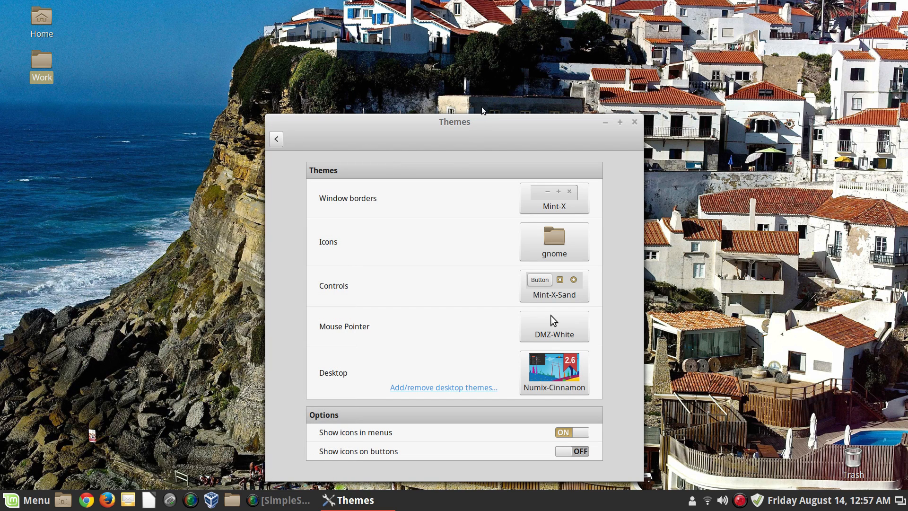
Browse the installed desktop themes from the Themes settings, close the list and return to the settings overview.
{"action": "left_click_drag", "start_coordinate": [474, 126], "coordinate": [457, 80]}
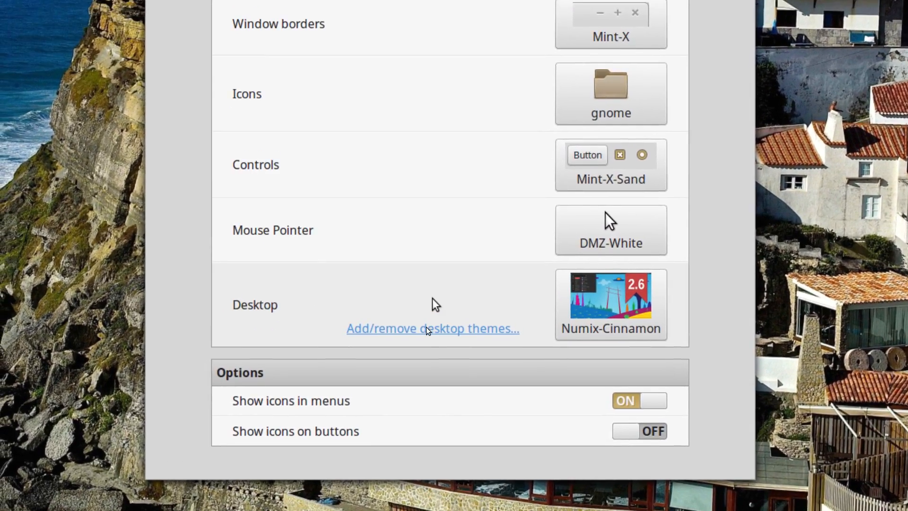
{"action": "left_click", "coordinate": [431, 328]}
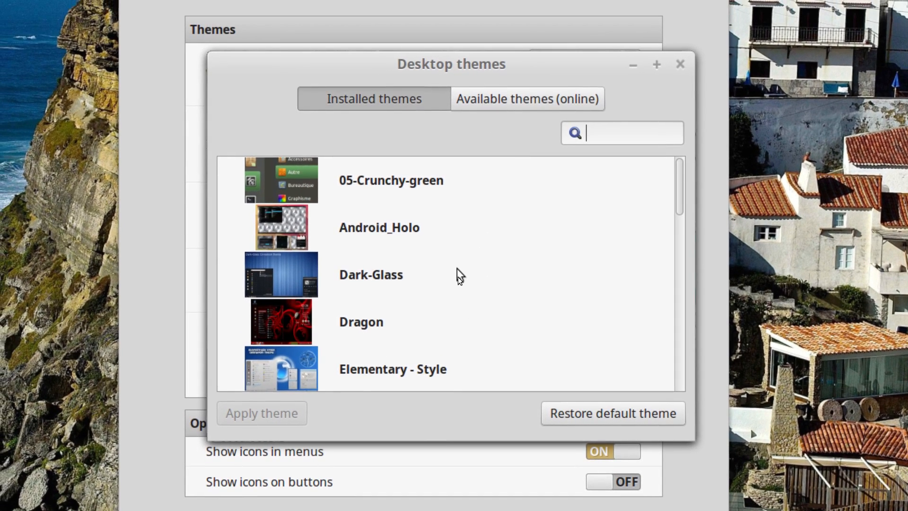
{"action": "scroll", "coordinate": [448, 238], "scroll_direction": "down", "scroll_amount": 4}
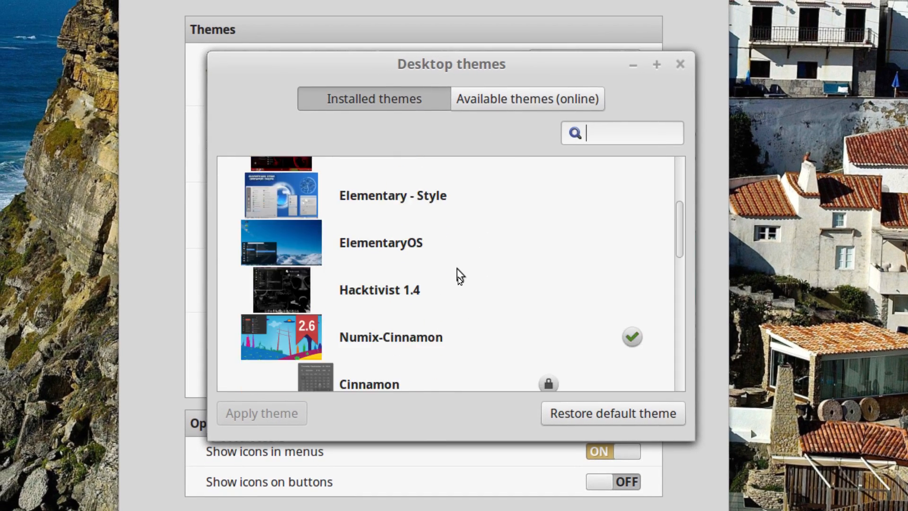
{"action": "scroll", "coordinate": [460, 276], "scroll_direction": "down", "scroll_amount": 5}
{"action": "scroll", "coordinate": [460, 277], "scroll_direction": "up", "scroll_amount": 9}
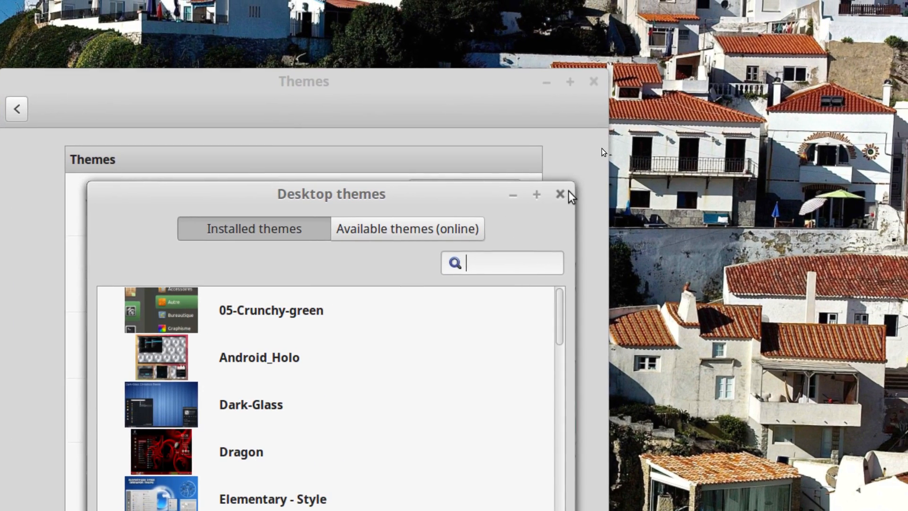
{"action": "left_click", "coordinate": [564, 193]}
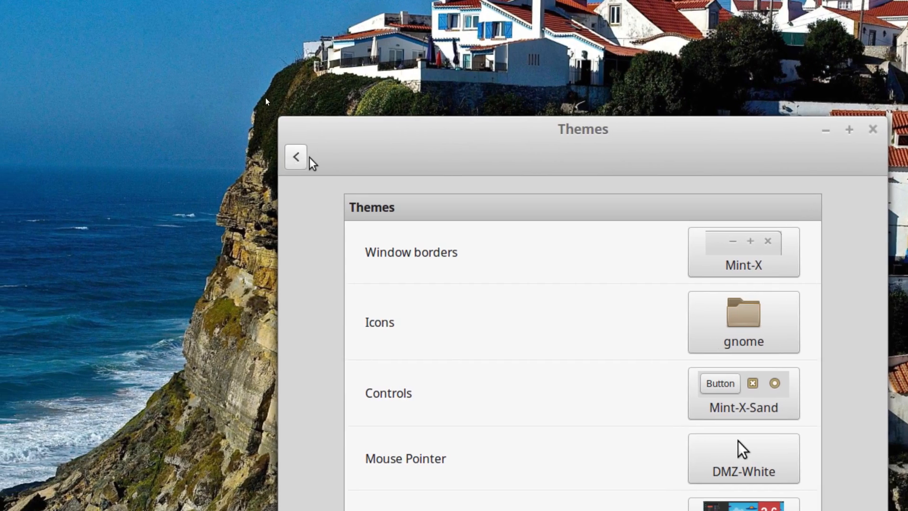
{"action": "left_click", "coordinate": [301, 157]}
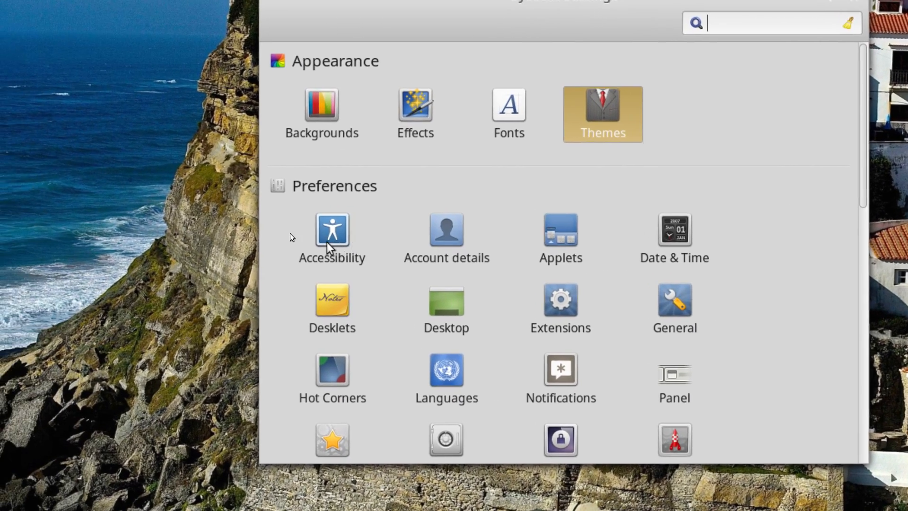
Review the Accessibility settings for seeing and the Account details, returning to the settings overview after each.
{"action": "left_click", "coordinate": [327, 242]}
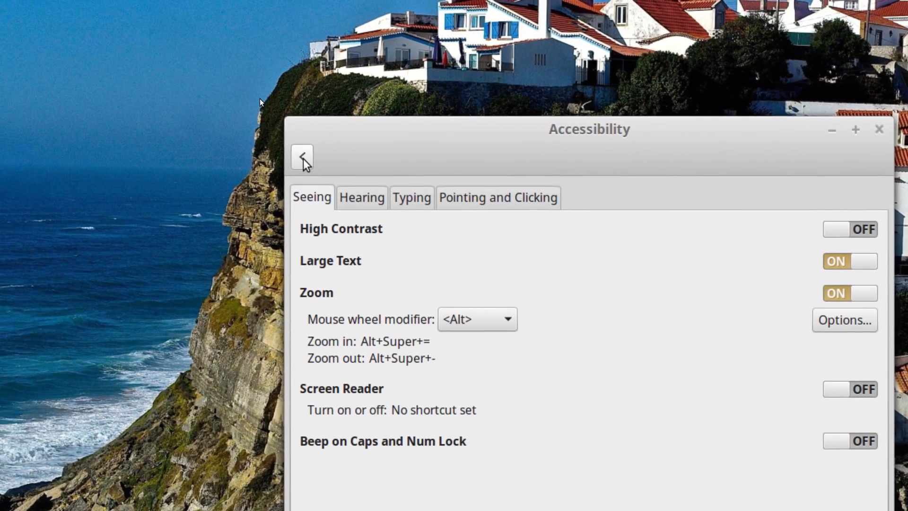
{"action": "left_click", "coordinate": [302, 158]}
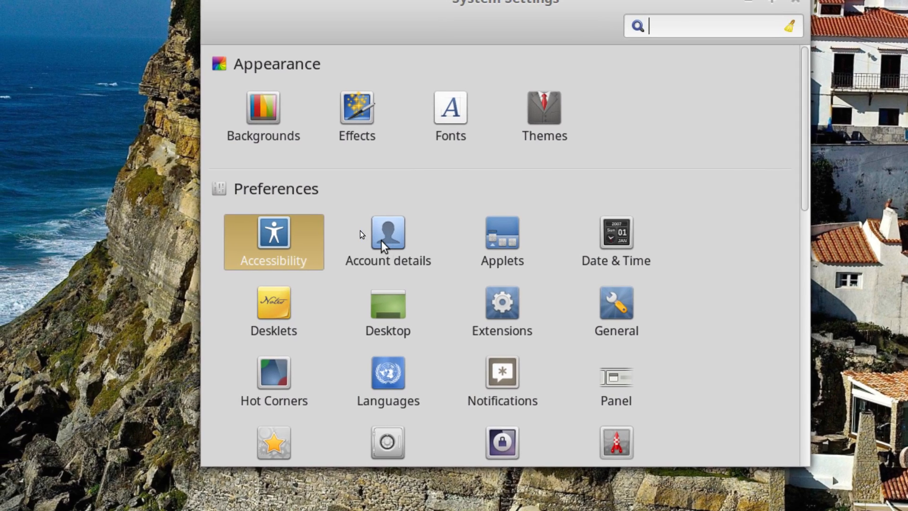
{"action": "left_click", "coordinate": [359, 231]}
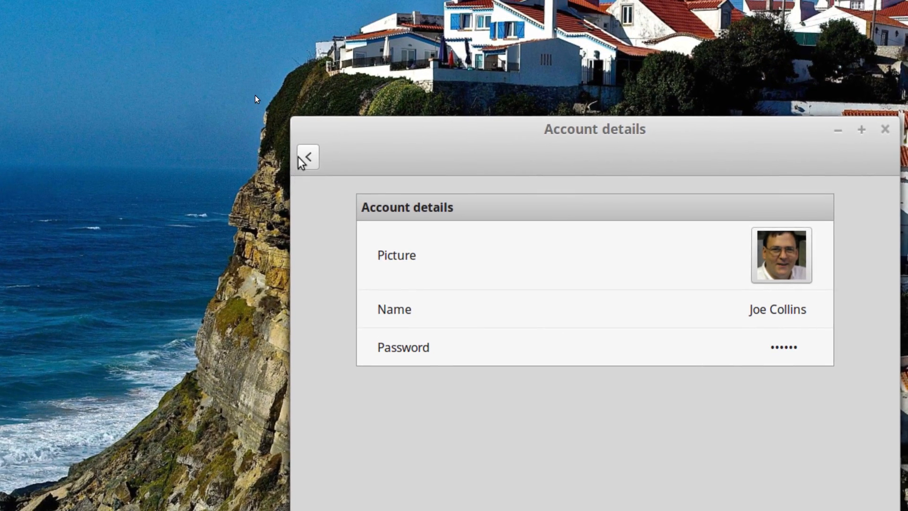
{"action": "left_click", "coordinate": [300, 160]}
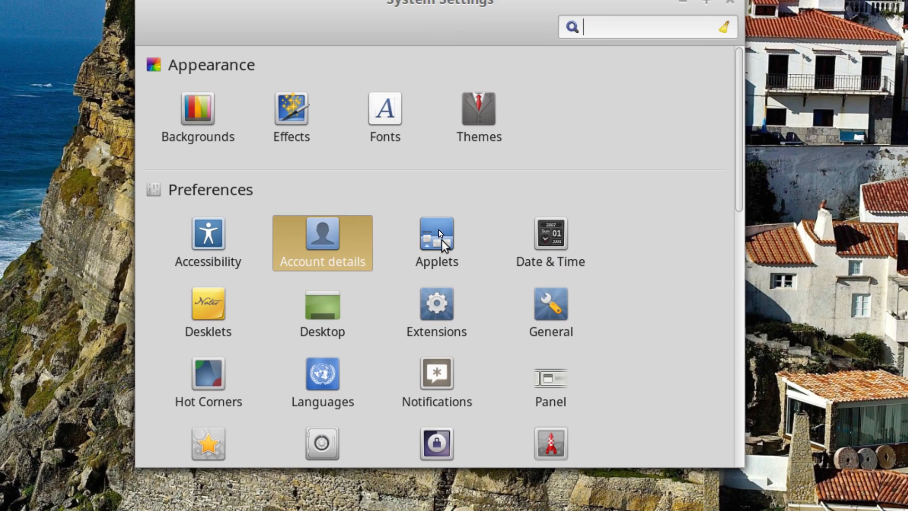
Review the installed applets, return to the settings overview and open the Date & Time settings.
{"action": "left_click", "coordinate": [457, 196]}
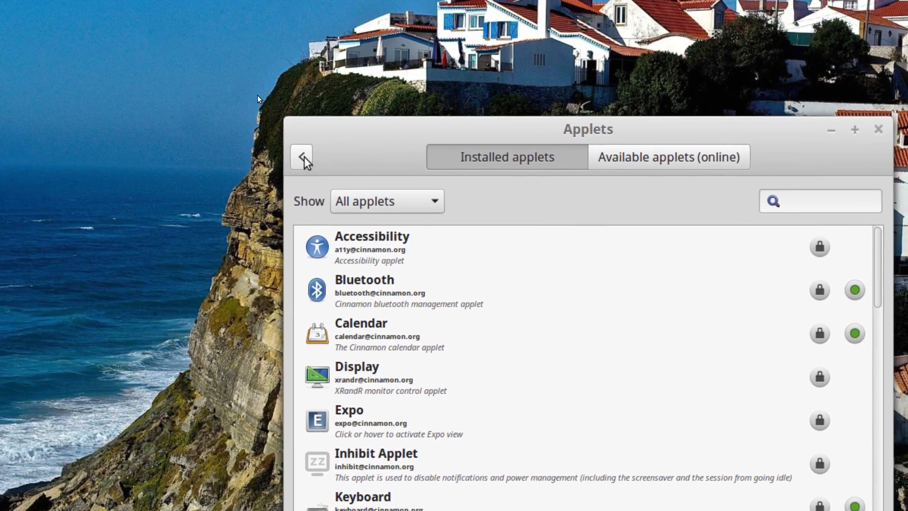
{"action": "left_click", "coordinate": [304, 158]}
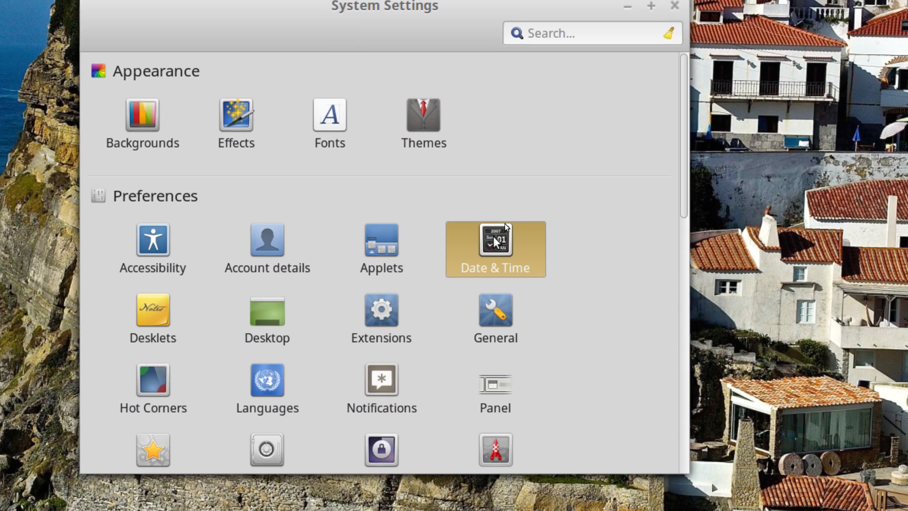
{"action": "left_click", "coordinate": [495, 241]}
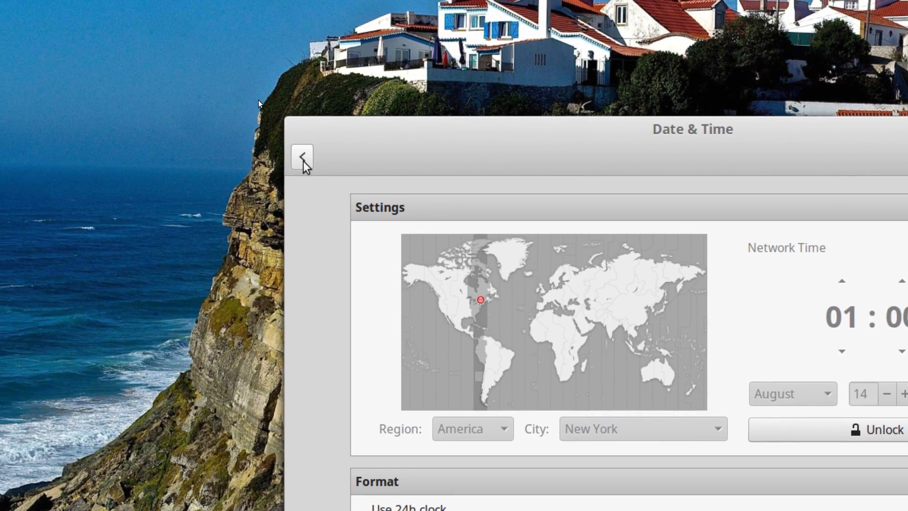
Leave the Date & Time settings, review the installed desklets and return to the settings overview.
{"action": "left_click", "coordinate": [303, 160]}
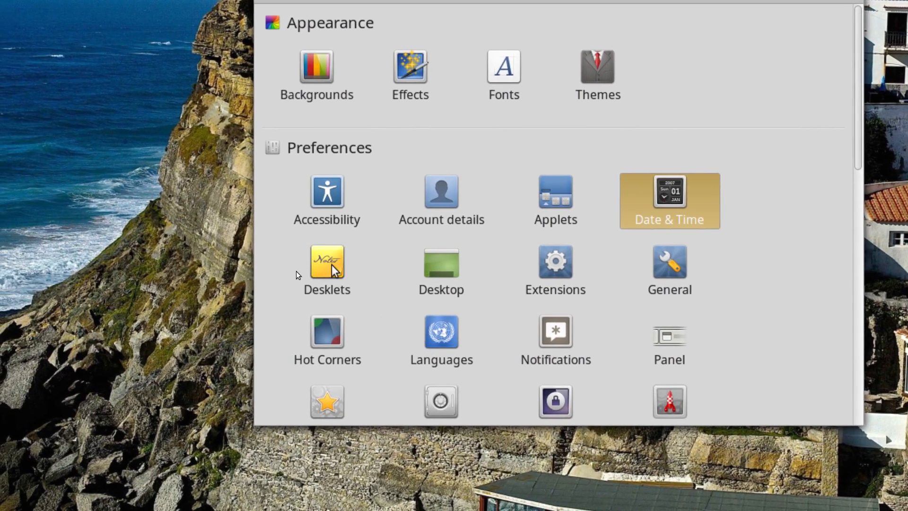
{"action": "left_click", "coordinate": [330, 264]}
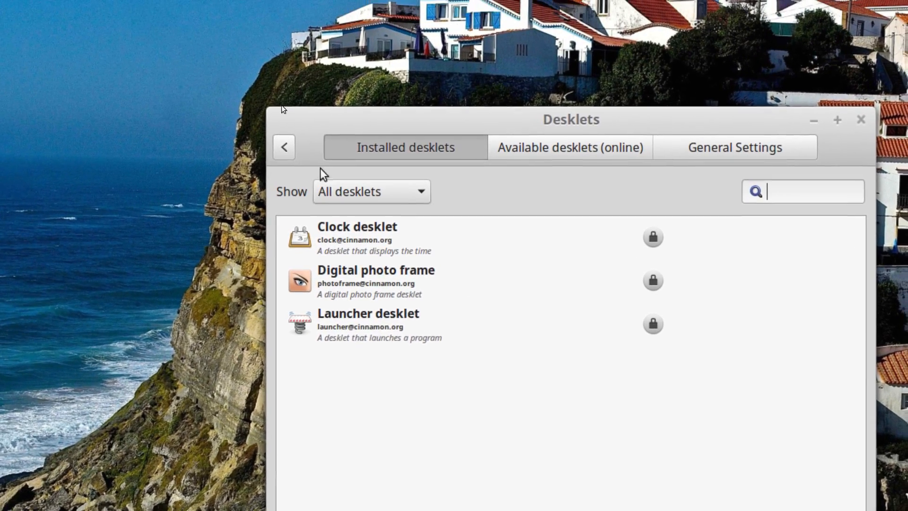
{"action": "left_click", "coordinate": [284, 147]}
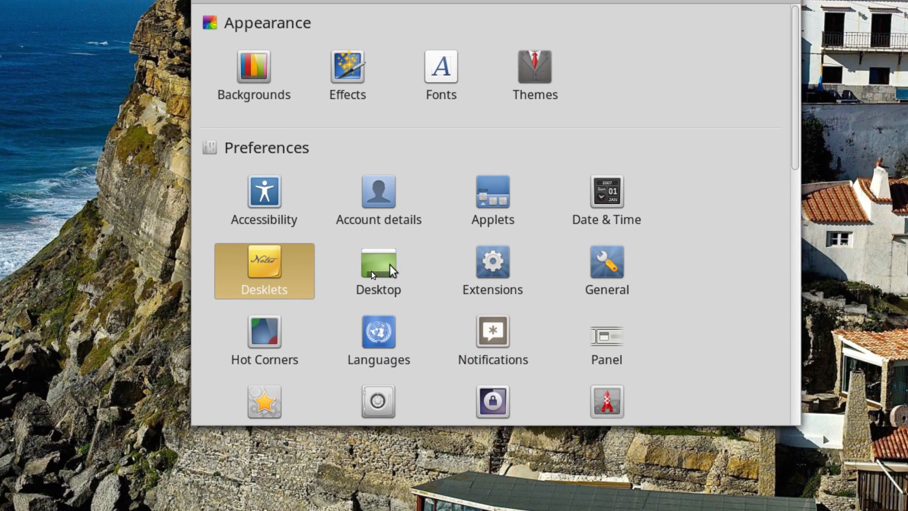
Review the Desktop icon settings and the installed extensions, returning to the settings overview after each.
{"action": "left_click", "coordinate": [393, 291]}
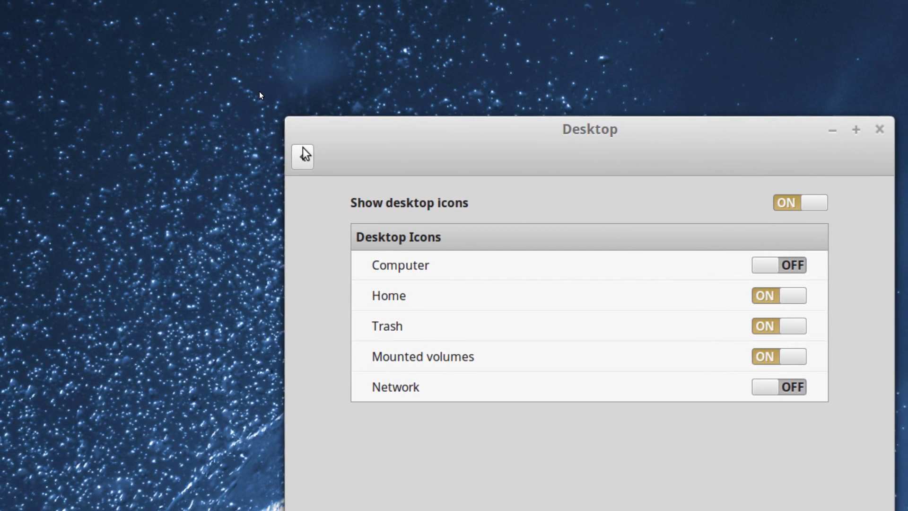
{"action": "left_click", "coordinate": [302, 157]}
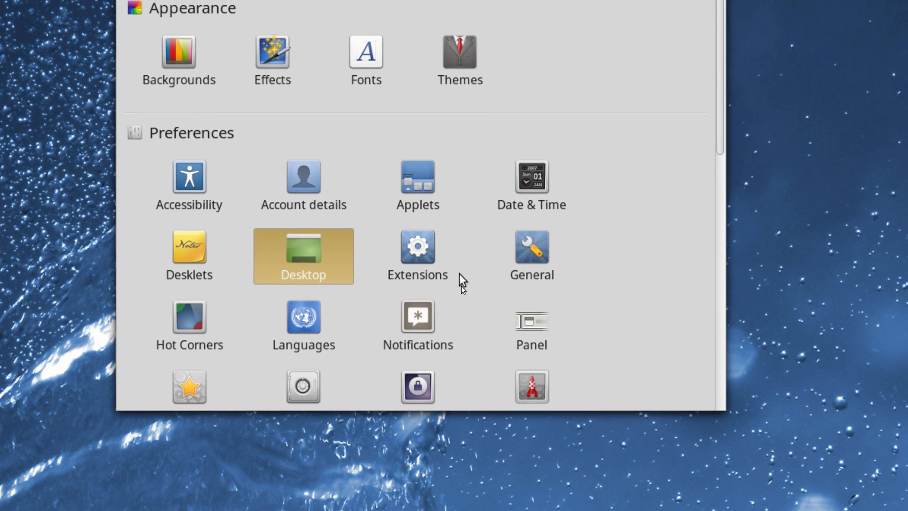
{"action": "left_click", "coordinate": [435, 272]}
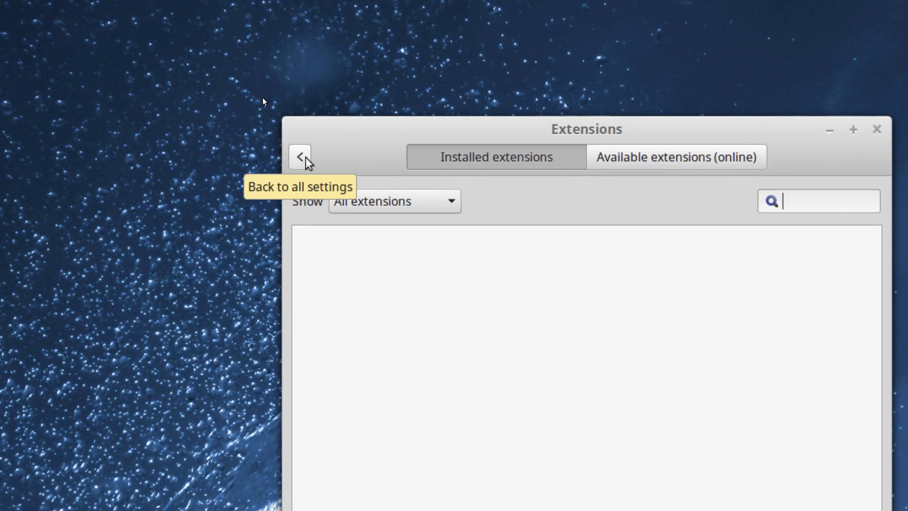
{"action": "left_click", "coordinate": [306, 158]}
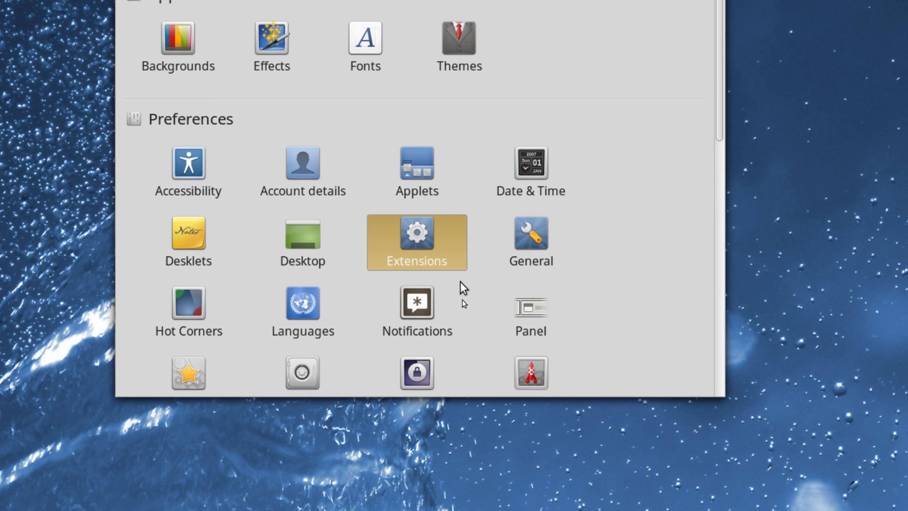
Review the General settings and the available user interface scaling options, then return to the settings overview without changing the scaling.
{"action": "left_click", "coordinate": [523, 241]}
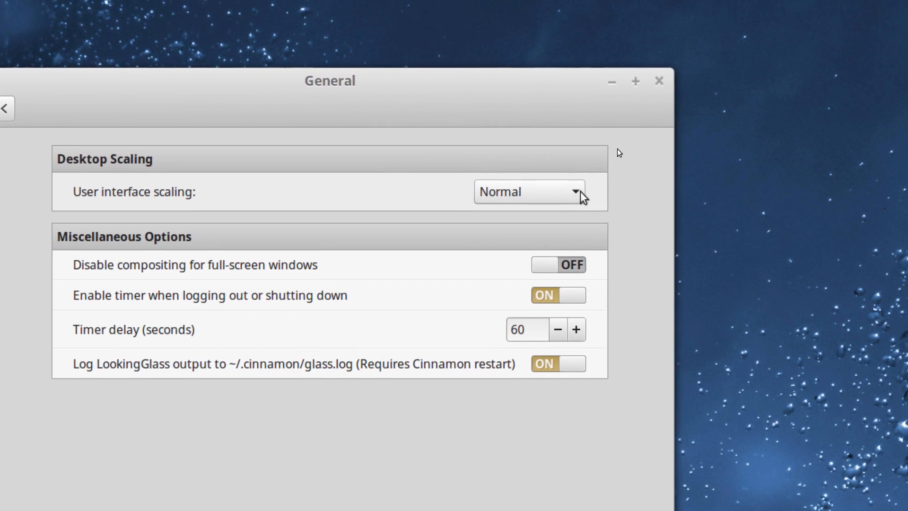
{"action": "left_click", "coordinate": [581, 175]}
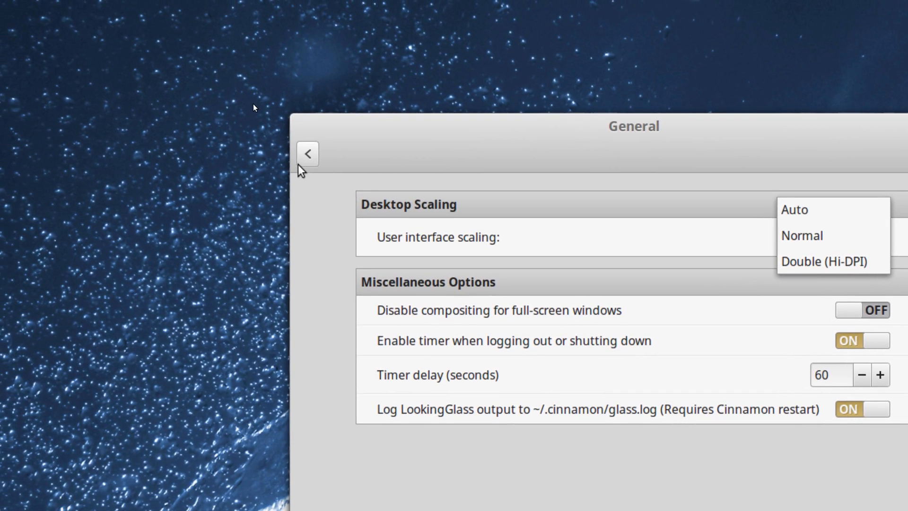
{"action": "left_click", "coordinate": [300, 163]}
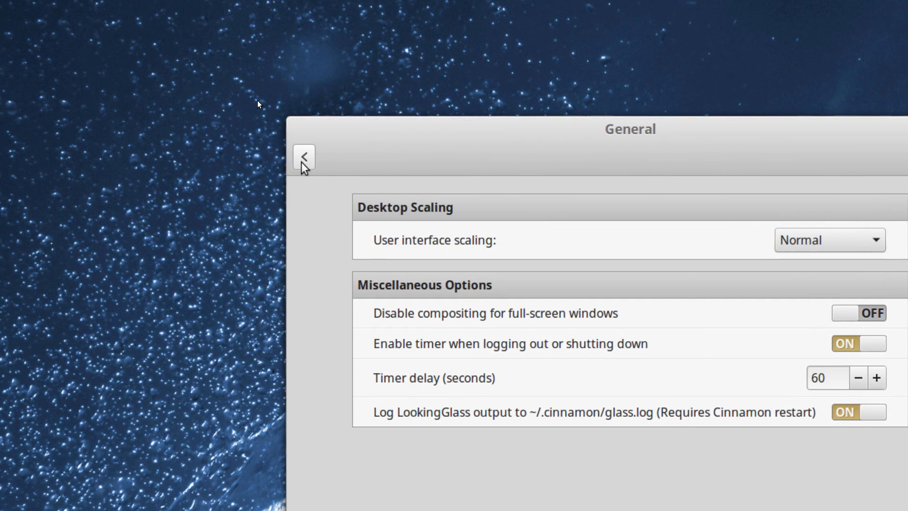
{"action": "left_click", "coordinate": [303, 161]}
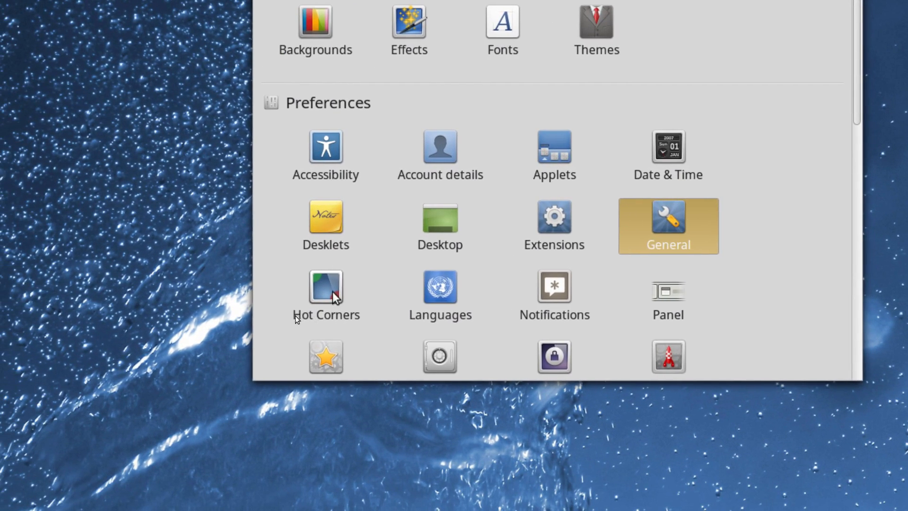
Review the Hot Corners and Notifications settings, returning to the settings overview after each.
{"action": "left_click", "coordinate": [331, 291]}
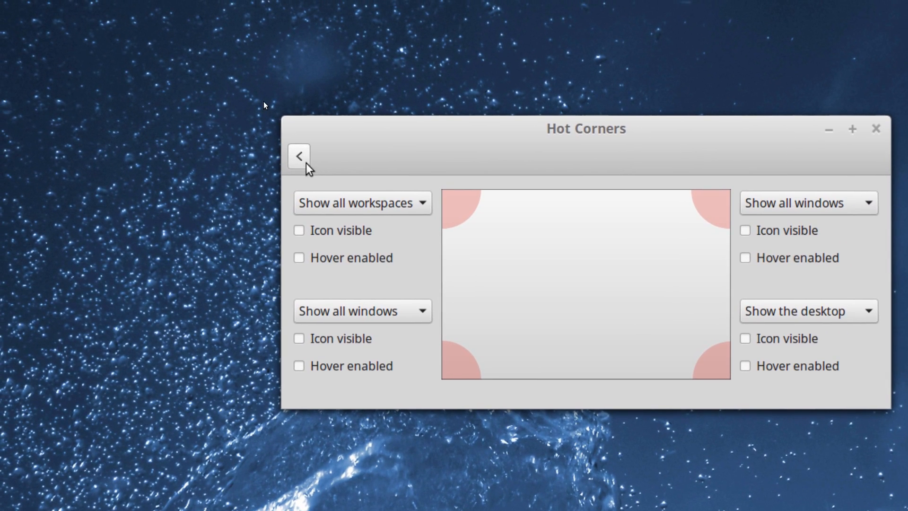
{"action": "left_click", "coordinate": [299, 157]}
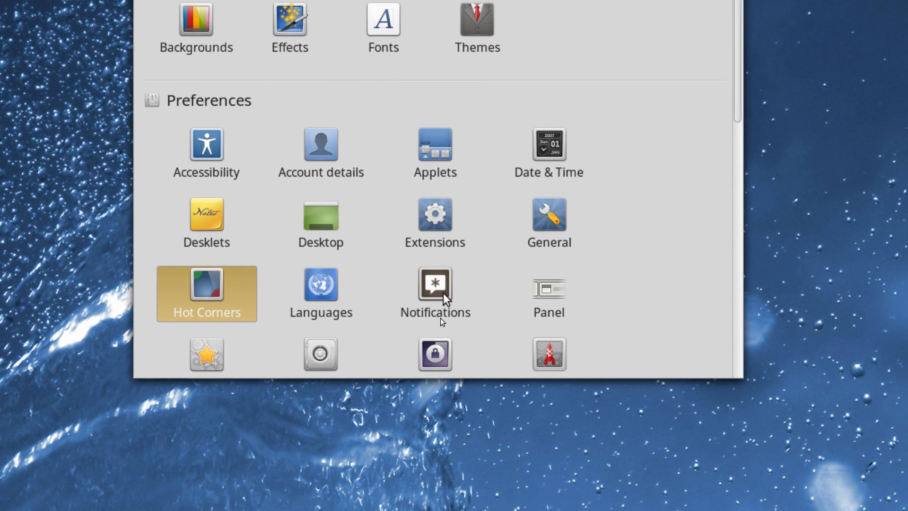
{"action": "left_click", "coordinate": [498, 313]}
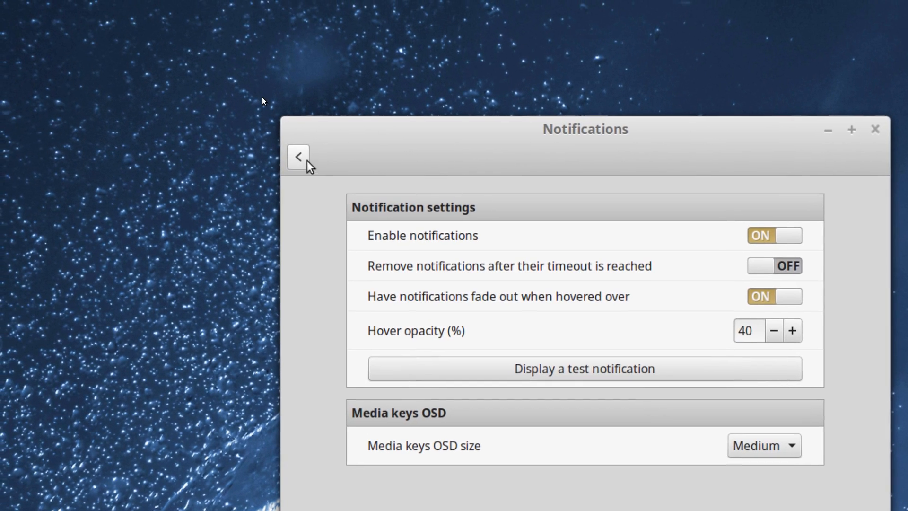
{"action": "left_click", "coordinate": [306, 159]}
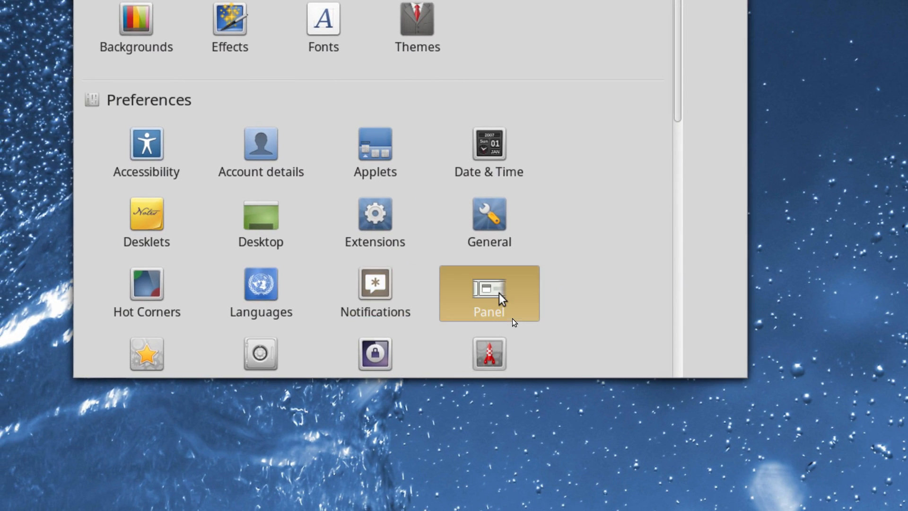
Open the Panel settings and set the panel's show delay to 250 milliseconds.
{"action": "left_click", "coordinate": [512, 319]}
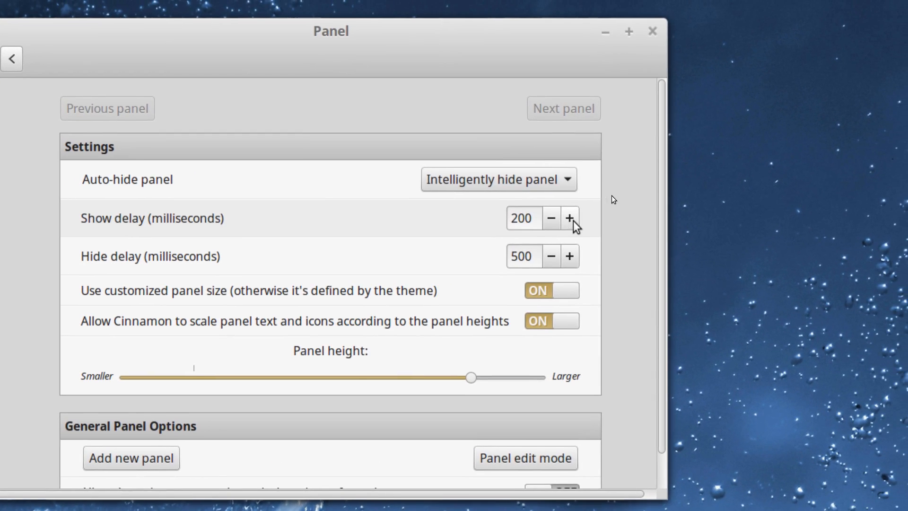
{"action": "left_click", "coordinate": [591, 196]}
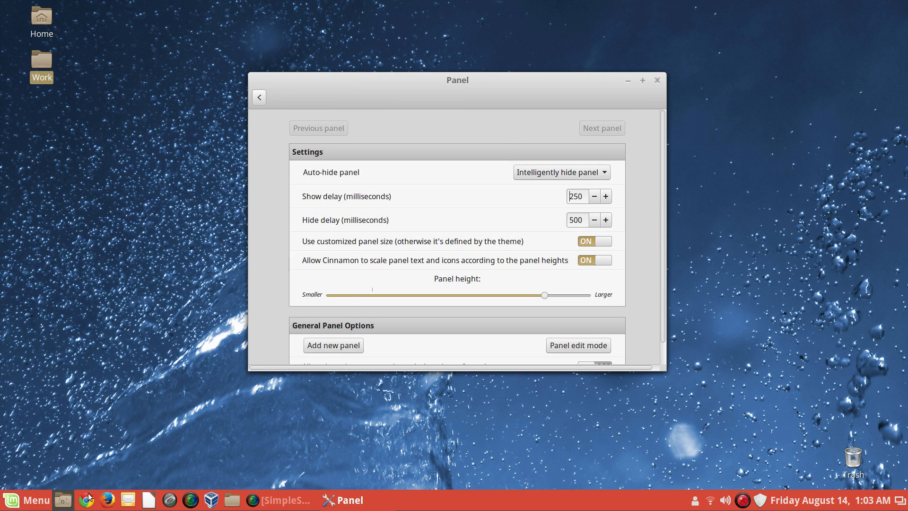
Launch LibreOffice to demonstrate the panel's auto-hide behind a maximized window, revealing the panel briefly, and close LibreOffice.
{"action": "left_click", "coordinate": [148, 502]}
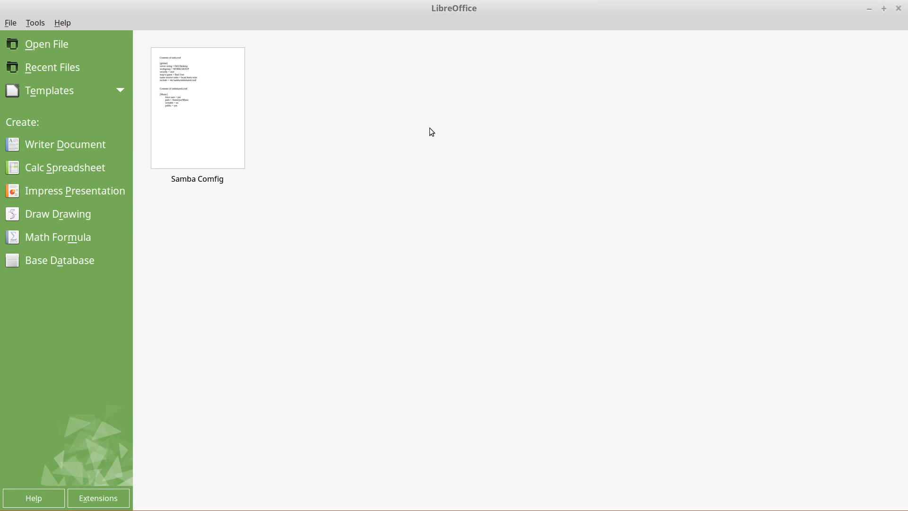
{"action": "mouse_move", "coordinate": [436, 509]}
{"action": "left_click", "coordinate": [899, 9]}
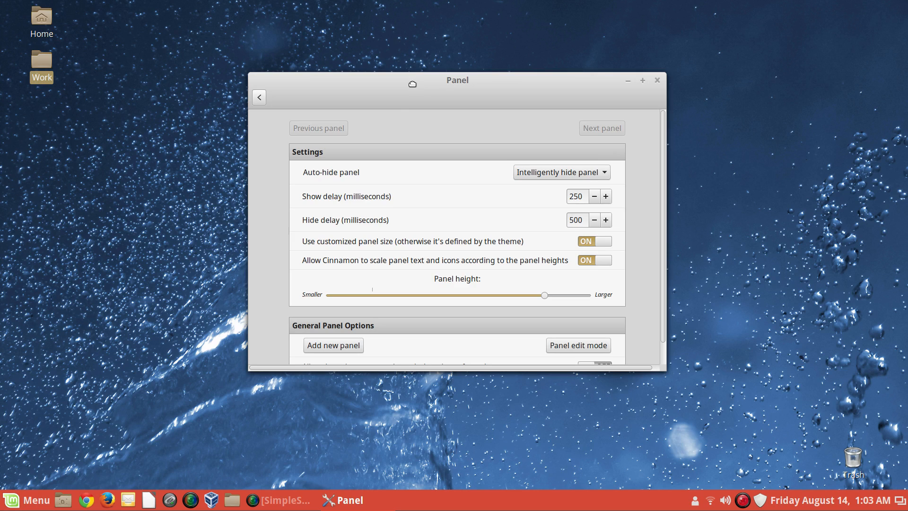
Move the Panel settings window over the desktop panel and back to demonstrate intelligent hiding, then return to the settings overview.
{"action": "left_click_drag", "start_coordinate": [412, 83], "coordinate": [523, 228]}
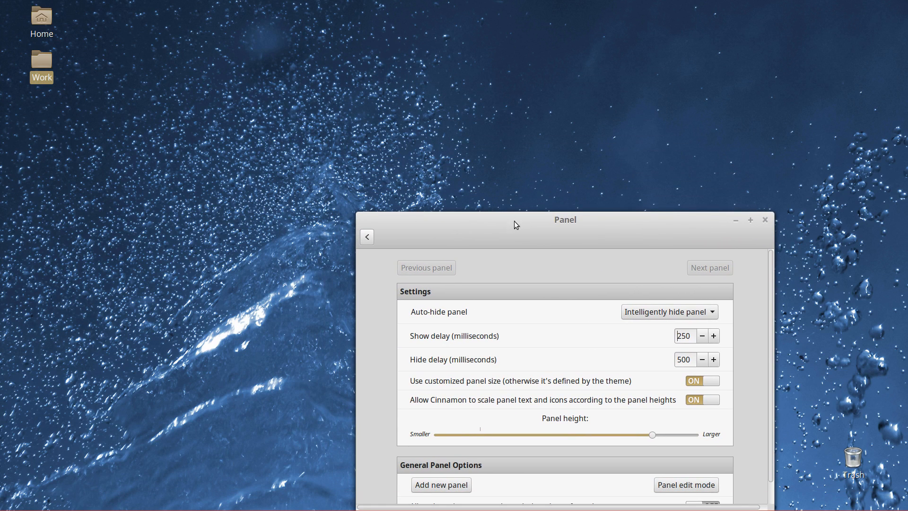
{"action": "left_click_drag", "start_coordinate": [492, 226], "coordinate": [374, 91]}
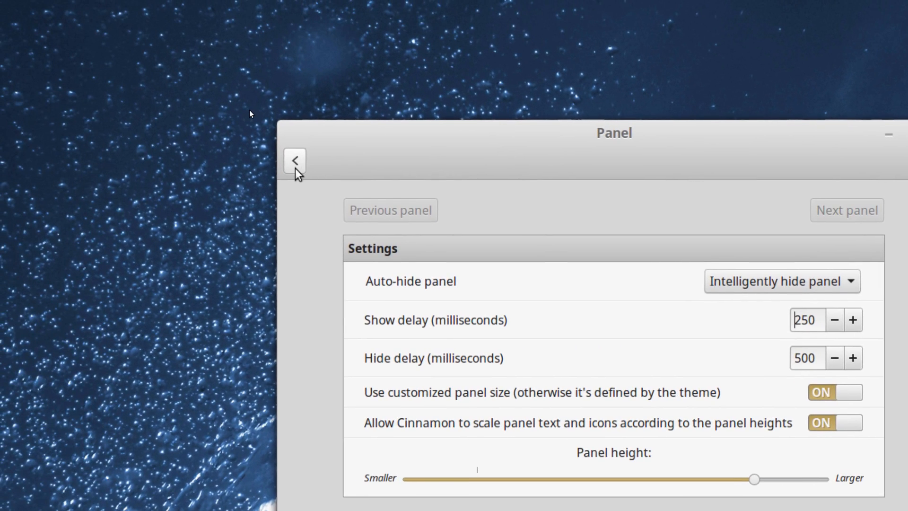
{"action": "left_click", "coordinate": [298, 166]}
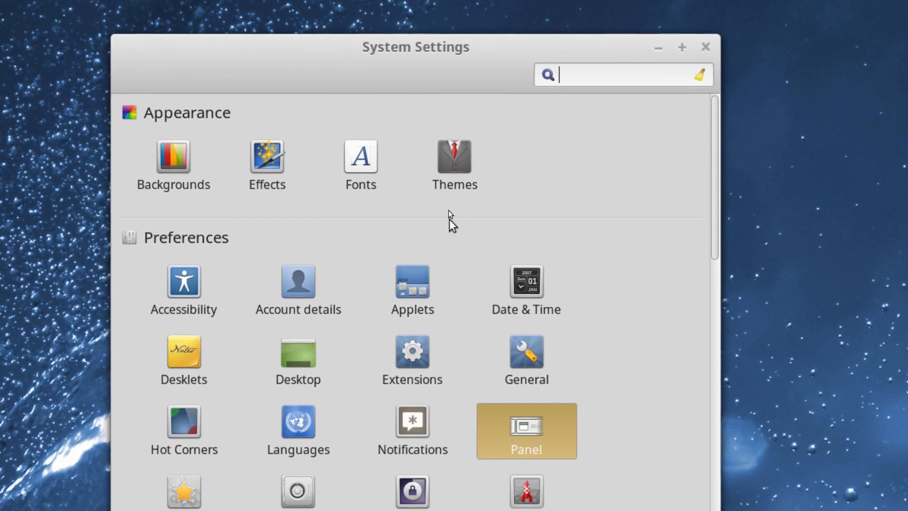
Review the Preferred Applications and Privacy settings, returning to the settings overview after each.
{"action": "scroll", "coordinate": [454, 277], "scroll_direction": "down", "scroll_amount": 3}
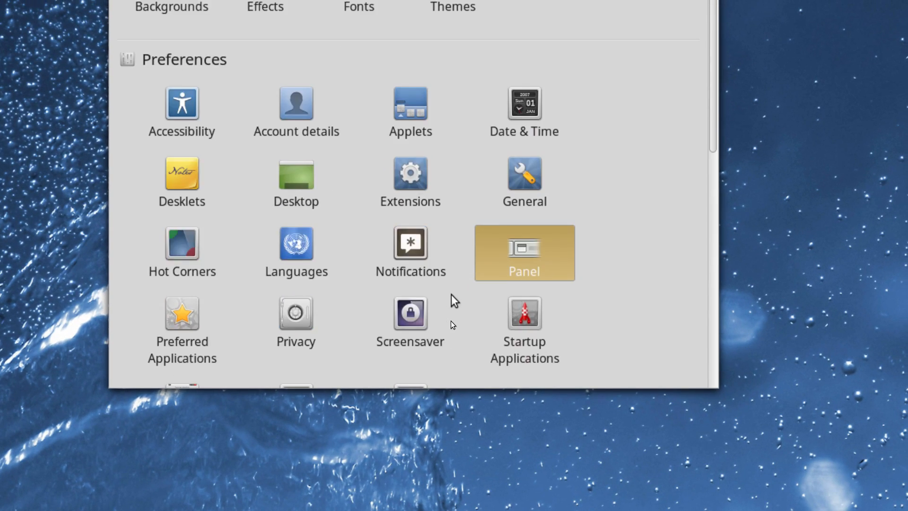
{"action": "scroll", "coordinate": [452, 294], "scroll_direction": "down", "scroll_amount": 2}
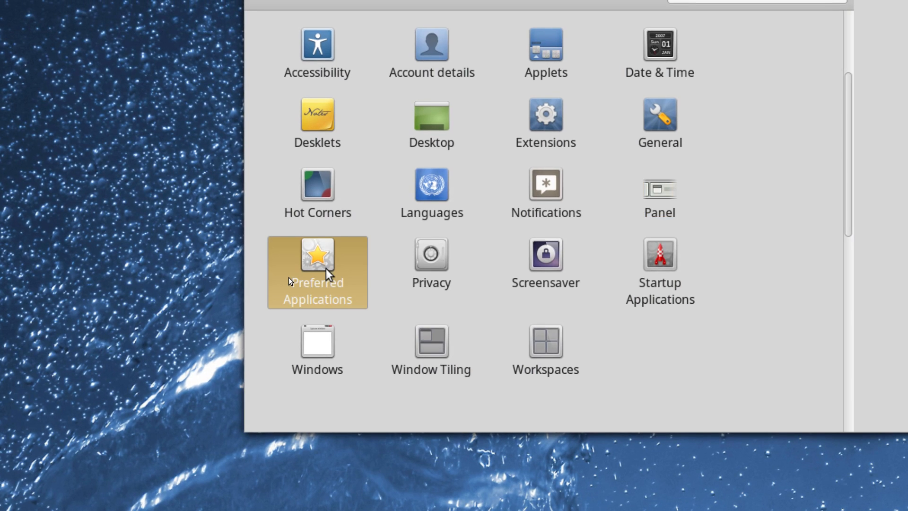
{"action": "left_click", "coordinate": [325, 268]}
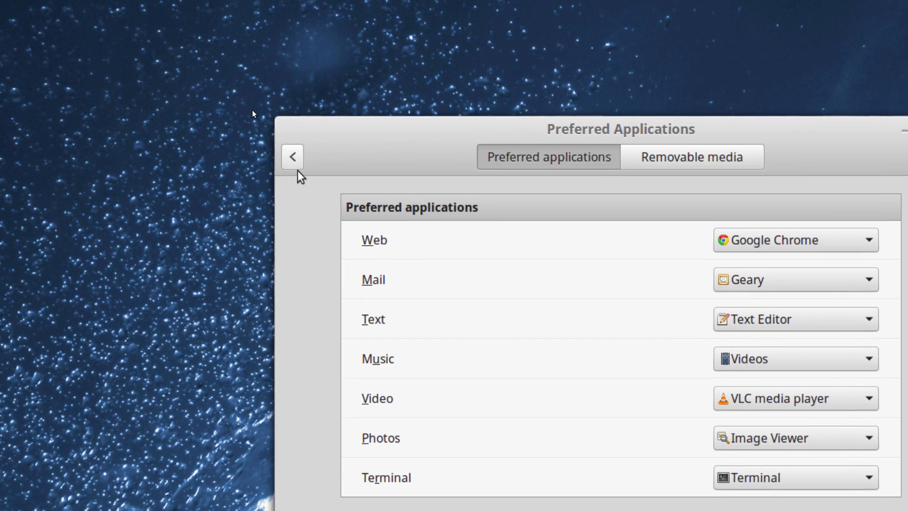
{"action": "left_click", "coordinate": [297, 166]}
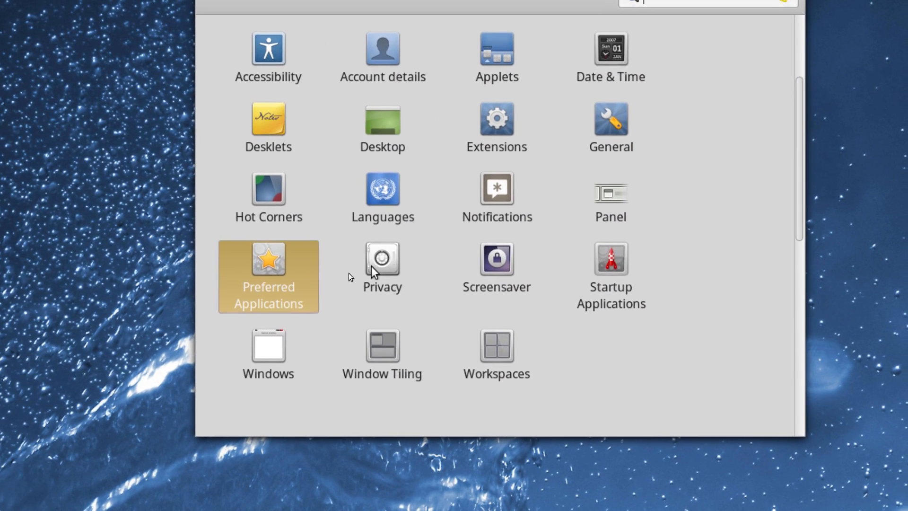
{"action": "left_click", "coordinate": [341, 261]}
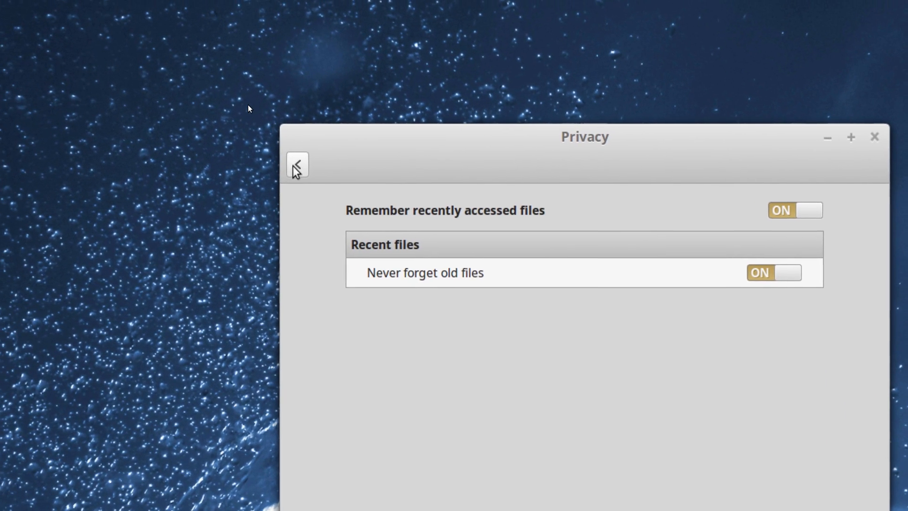
{"action": "left_click", "coordinate": [167, 38]}
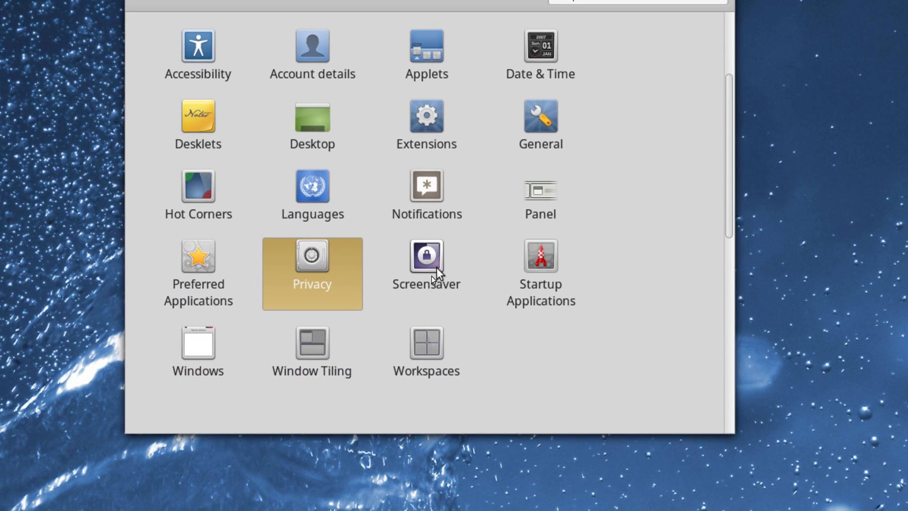
Review the Screensaver module, including its lock and away message settings, and return to the settings overview.
{"action": "left_click", "coordinate": [432, 267]}
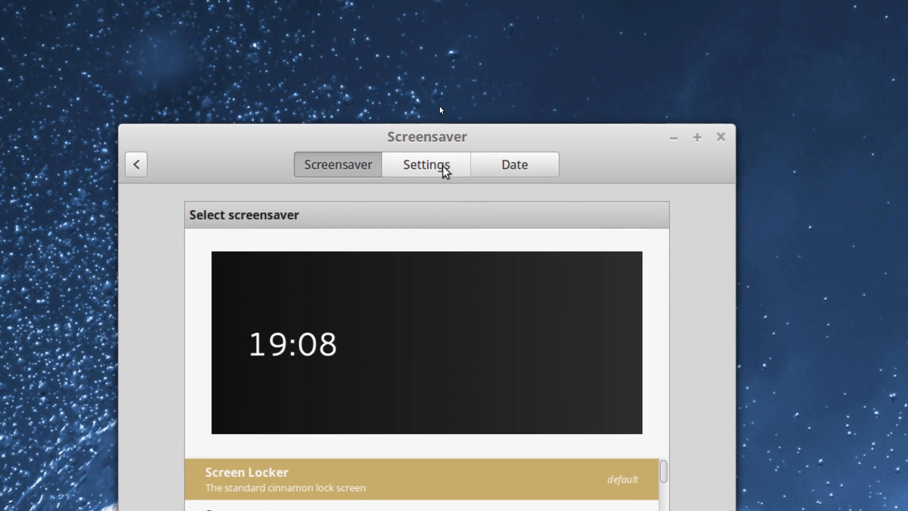
{"action": "left_click", "coordinate": [444, 167]}
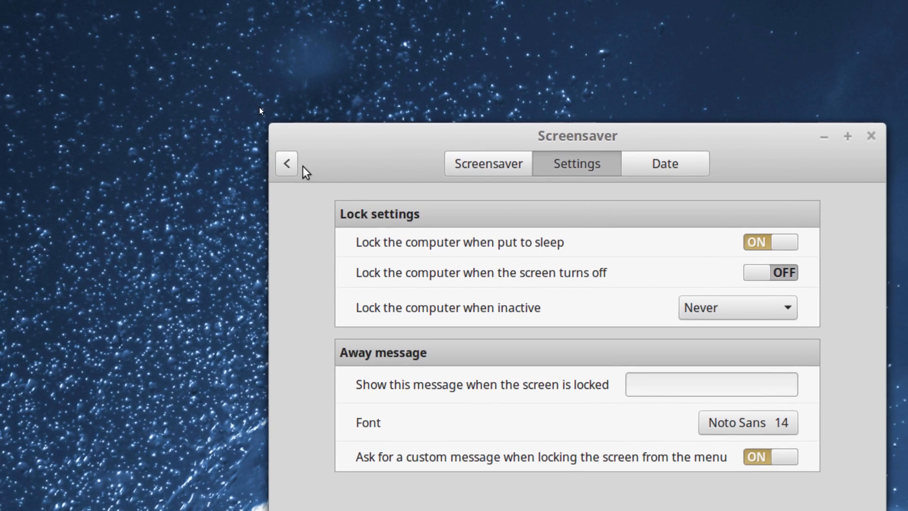
{"action": "left_click", "coordinate": [299, 166]}
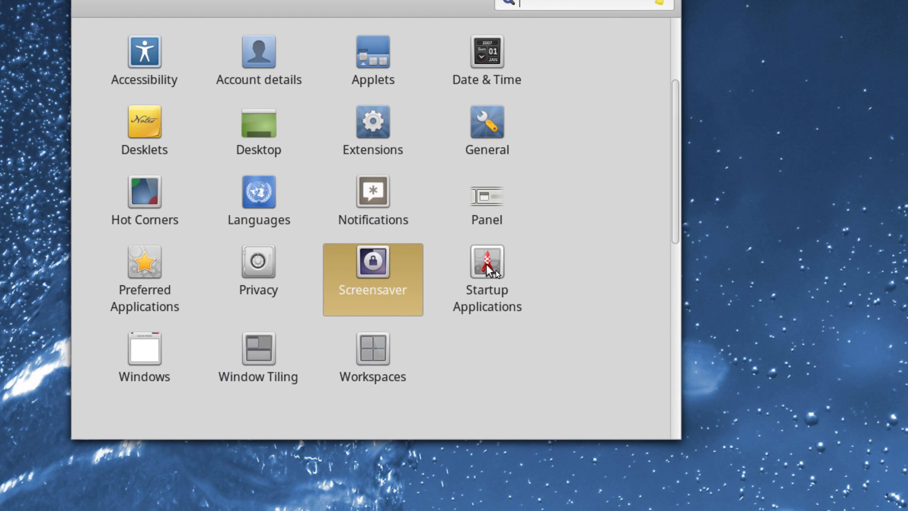
Open the Startup Applications settings, inspect the mintUpdate entry's startup details and close them without saving changes.
{"action": "left_click", "coordinate": [487, 265]}
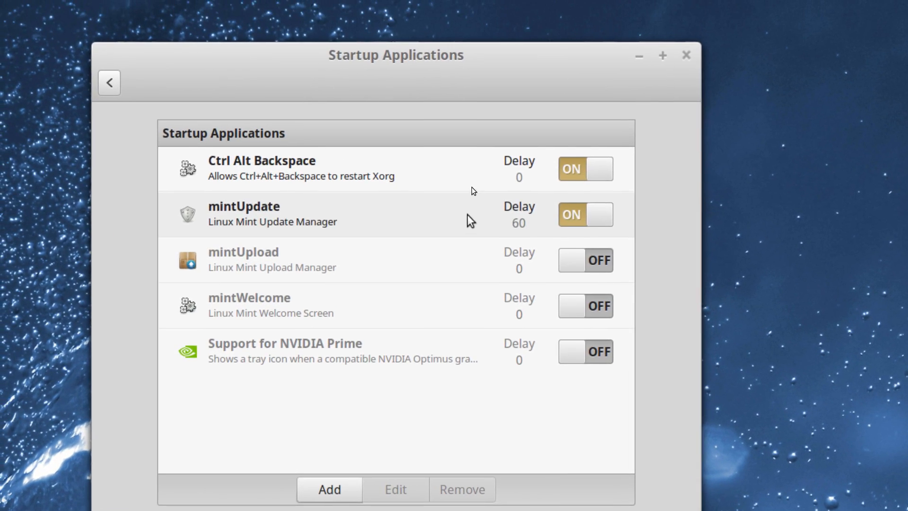
{"action": "left_click", "coordinate": [468, 201]}
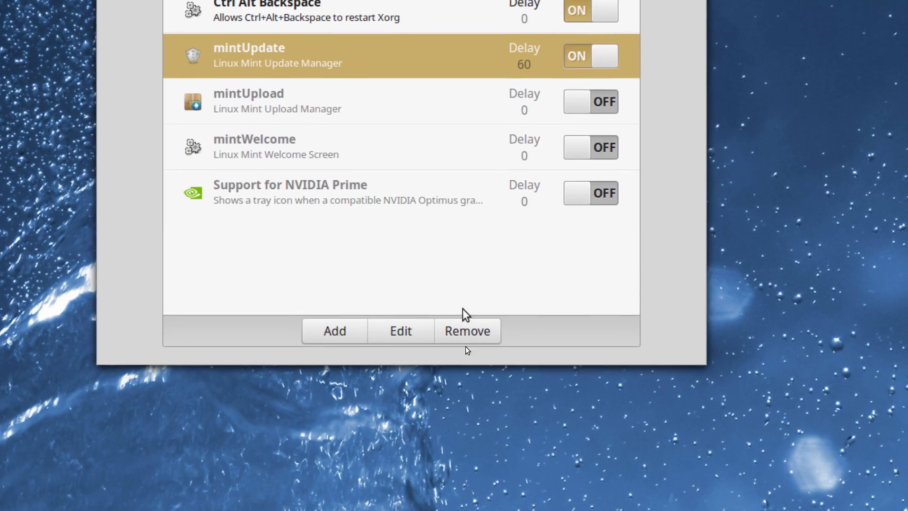
{"action": "left_click", "coordinate": [423, 319]}
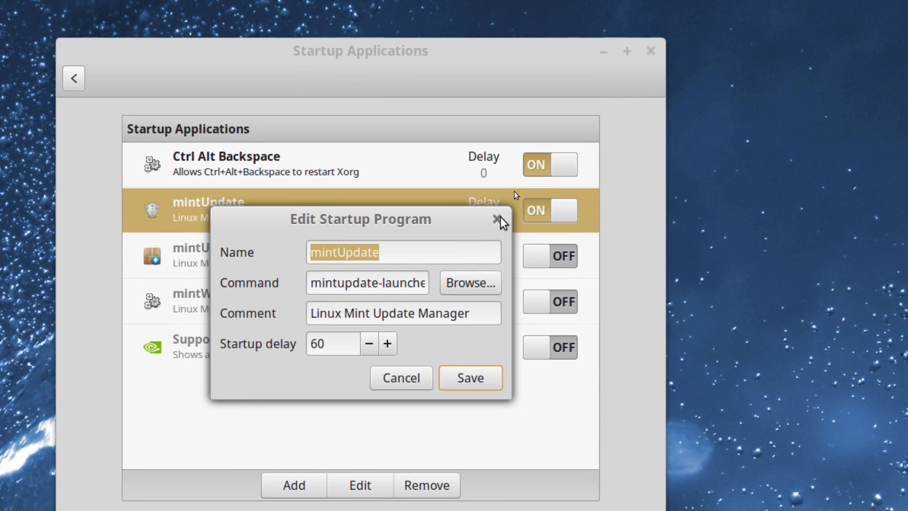
{"action": "left_click", "coordinate": [500, 217]}
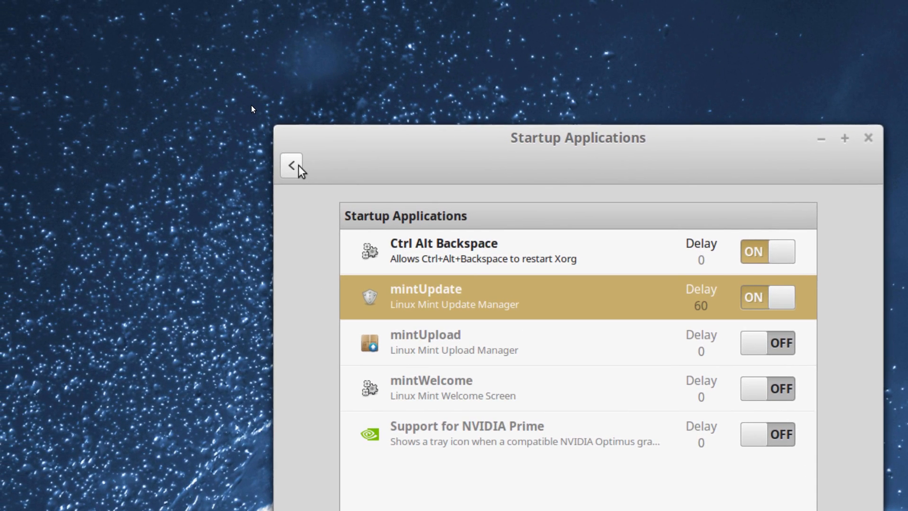
Return from Startup Applications to the settings overview, review the Display settings under Hardware, and go back to the overview.
{"action": "left_click", "coordinate": [298, 166]}
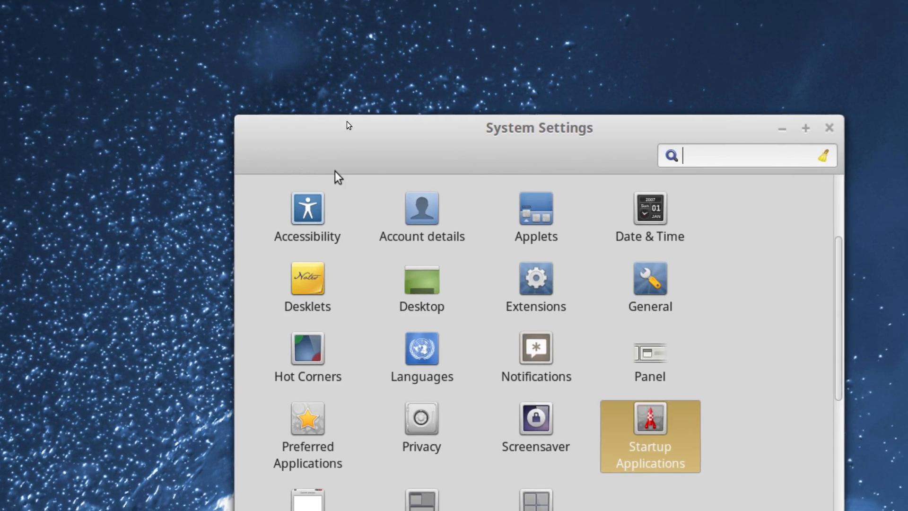
{"action": "scroll", "coordinate": [431, 235], "scroll_direction": "down", "scroll_amount": 5}
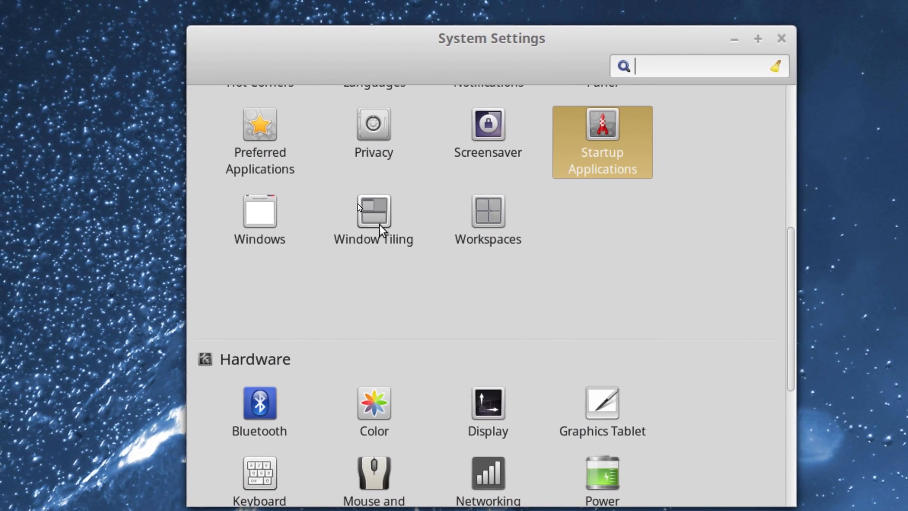
{"action": "scroll", "coordinate": [433, 205], "scroll_direction": "down", "scroll_amount": 5}
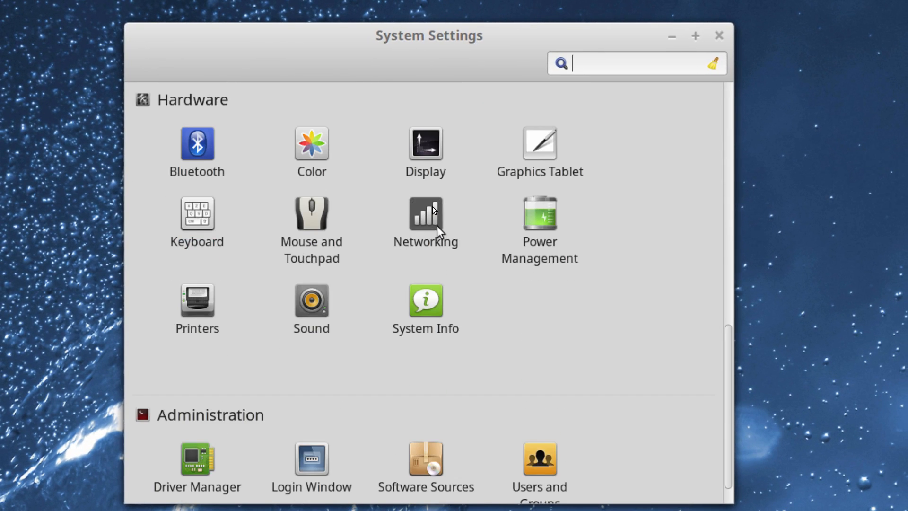
{"action": "scroll", "coordinate": [437, 226], "scroll_direction": "up", "scroll_amount": 1}
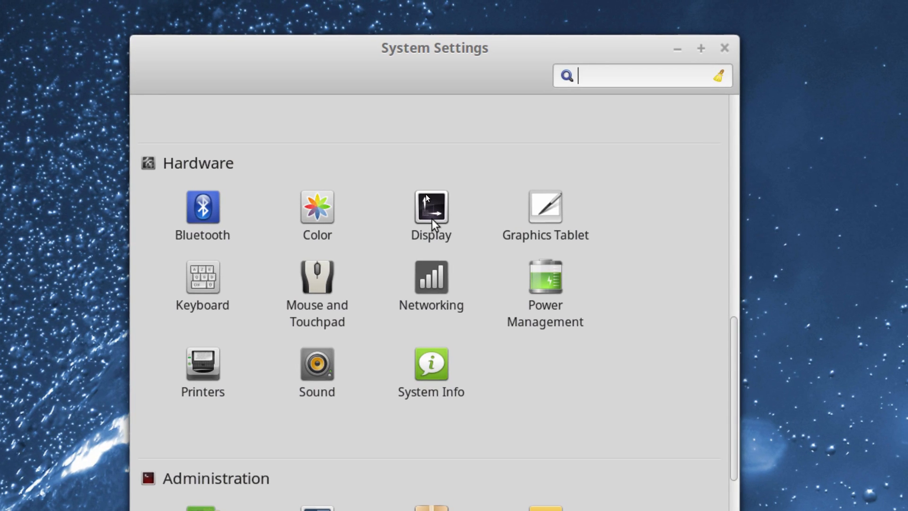
{"action": "left_click", "coordinate": [432, 219]}
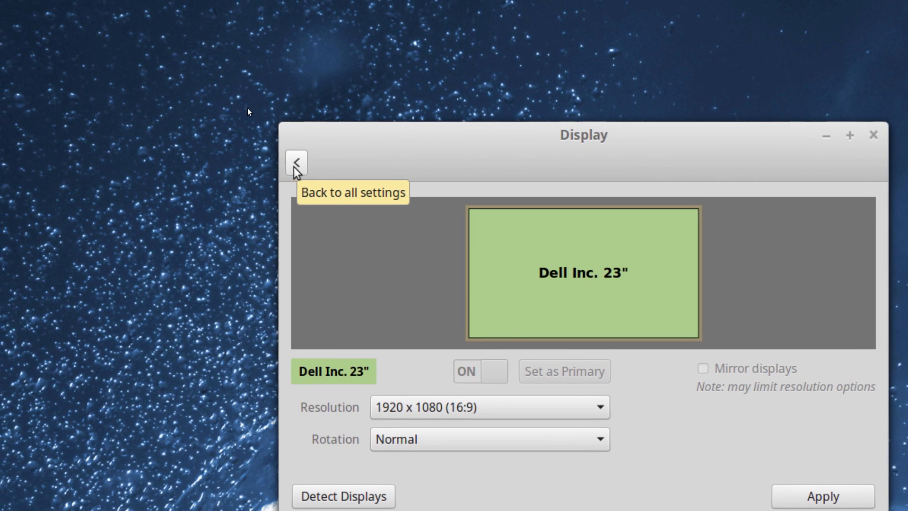
{"action": "left_click", "coordinate": [297, 165]}
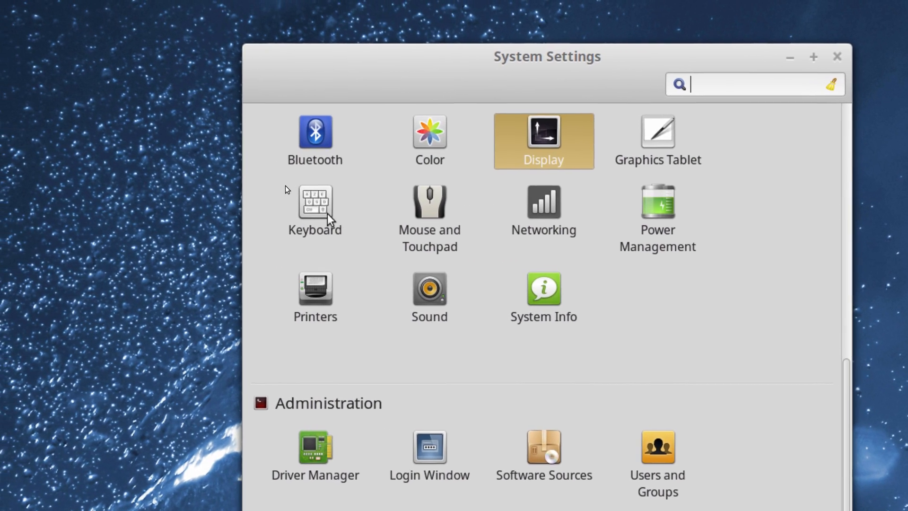
Review the Keyboard typing settings and the Power Management options, returning to the settings overview after each.
{"action": "left_click", "coordinate": [228, 190]}
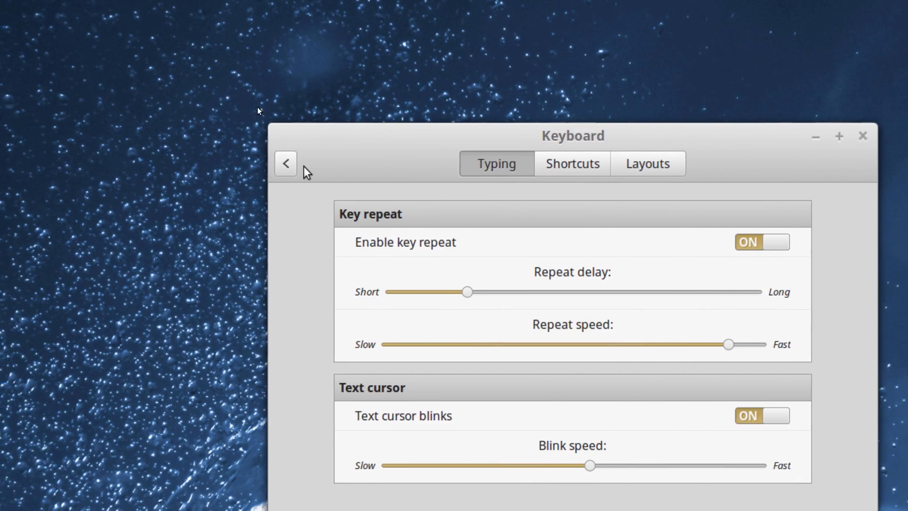
{"action": "left_click", "coordinate": [151, 164]}
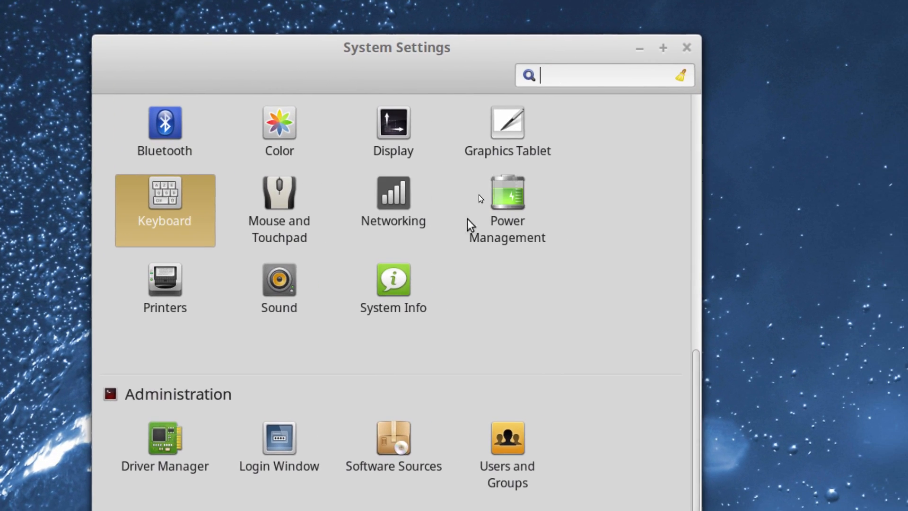
{"action": "left_click", "coordinate": [549, 206]}
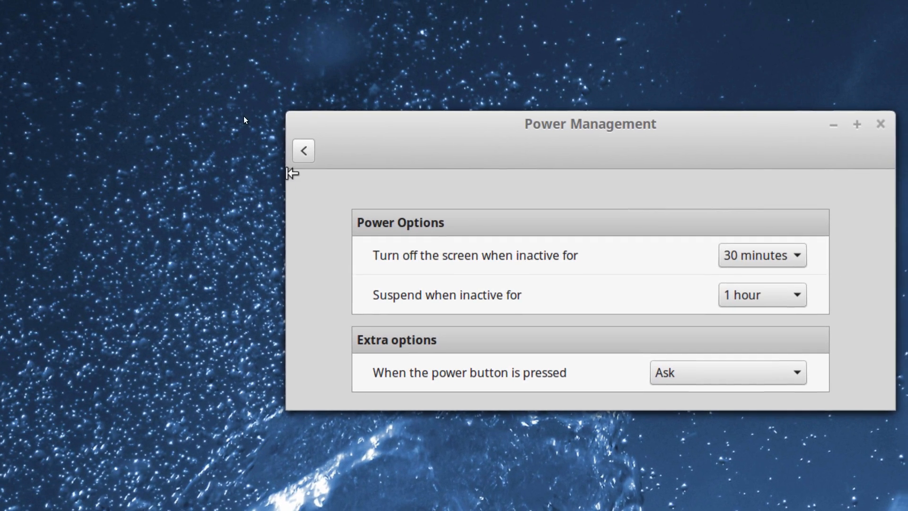
{"action": "left_click", "coordinate": [294, 167]}
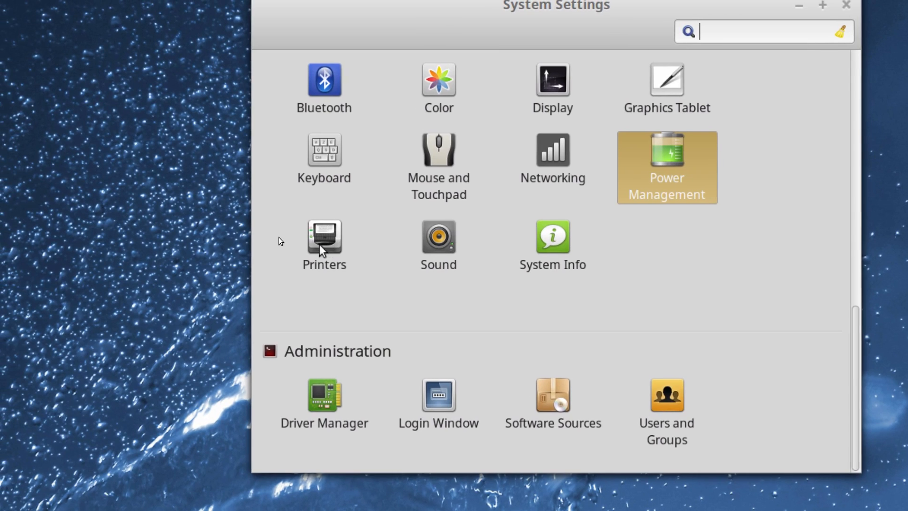
Review the configured printers and the System Info details, returning to the settings overview after each.
{"action": "left_click", "coordinate": [198, 250]}
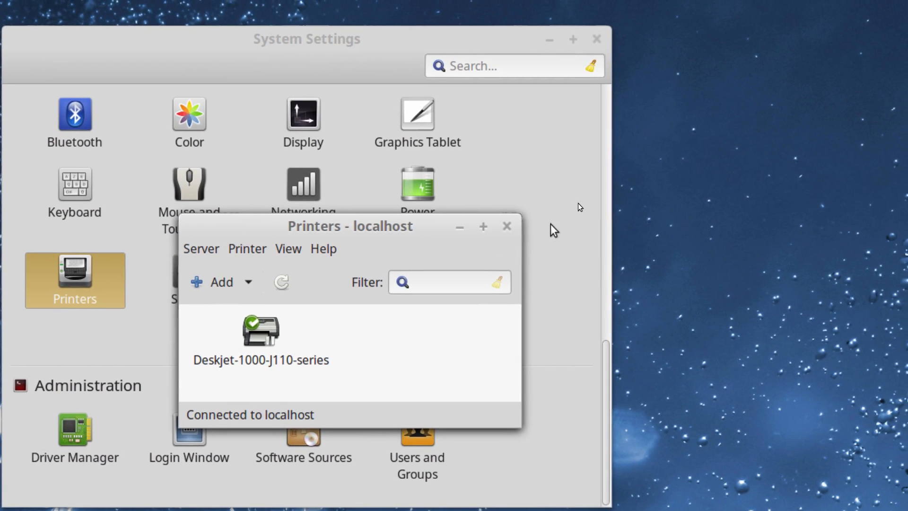
{"action": "left_click", "coordinate": [508, 227]}
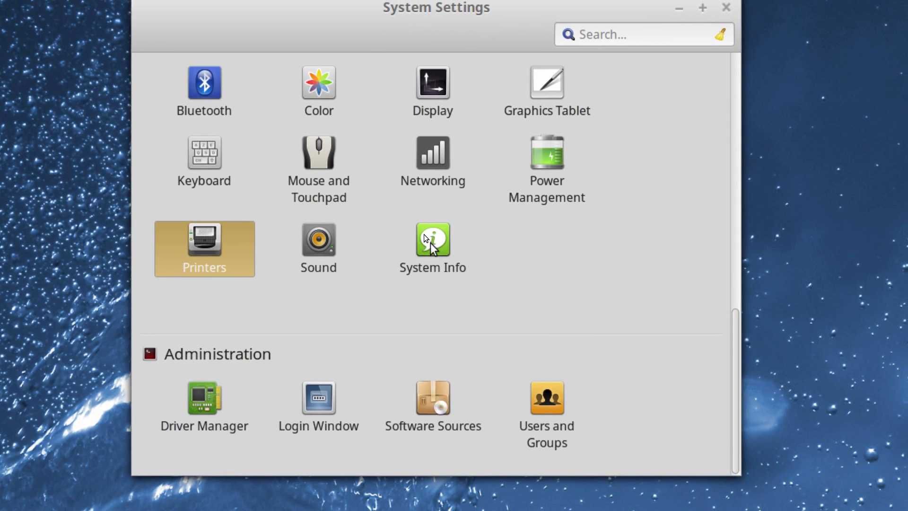
{"action": "left_click", "coordinate": [431, 243]}
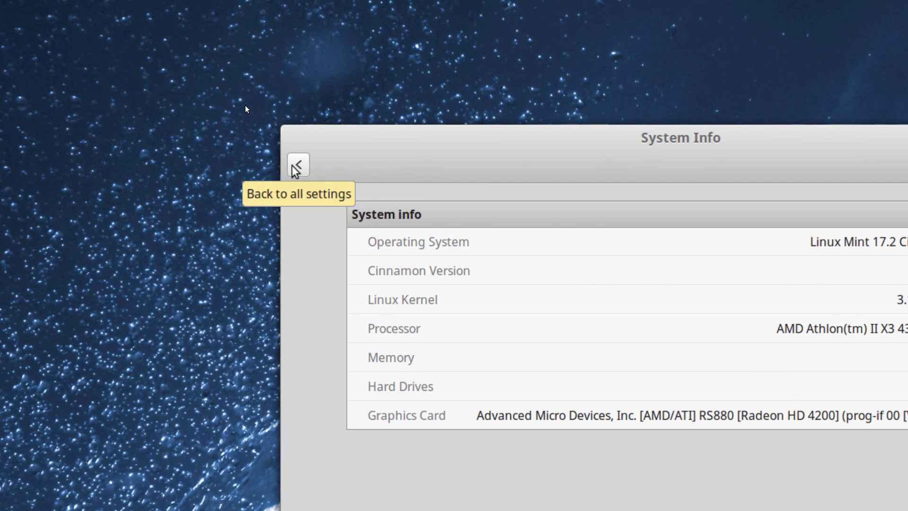
{"action": "left_click", "coordinate": [296, 169]}
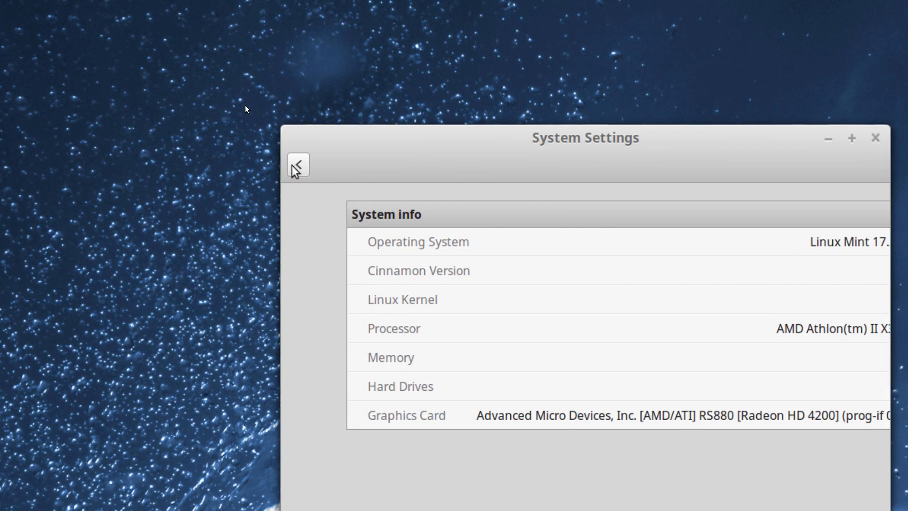
Open the Login Window preferences under Administration, authenticating with the administrator password, review the themes and close the window.
{"action": "scroll", "coordinate": [417, 250], "scroll_direction": "down", "scroll_amount": 6}
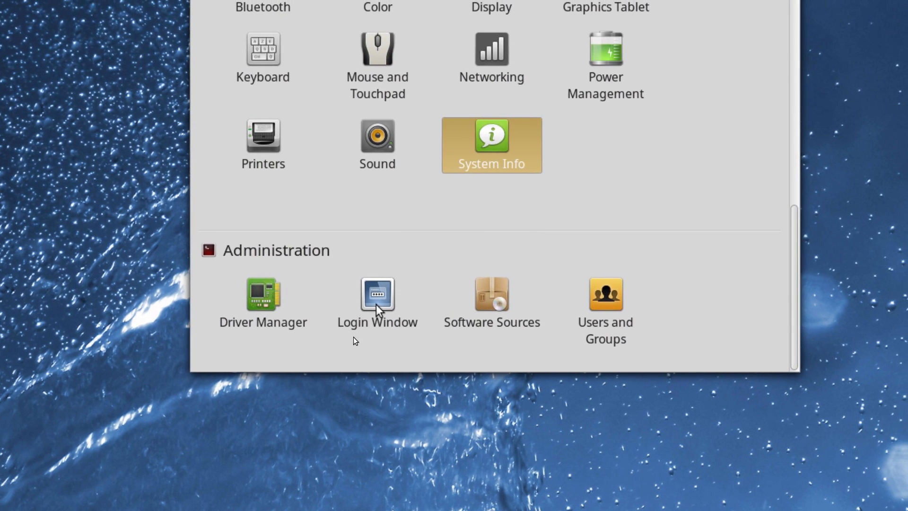
{"action": "left_click", "coordinate": [355, 336]}
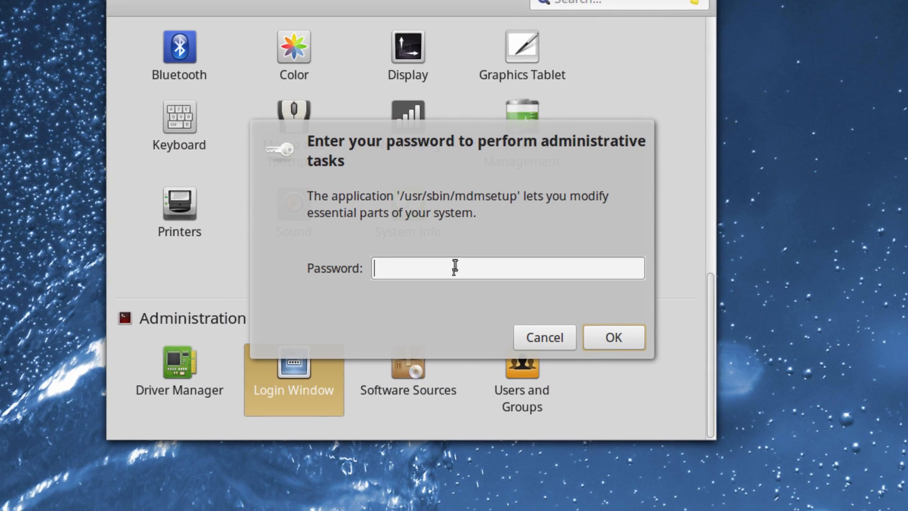
{"action": "type", "text": "******"}
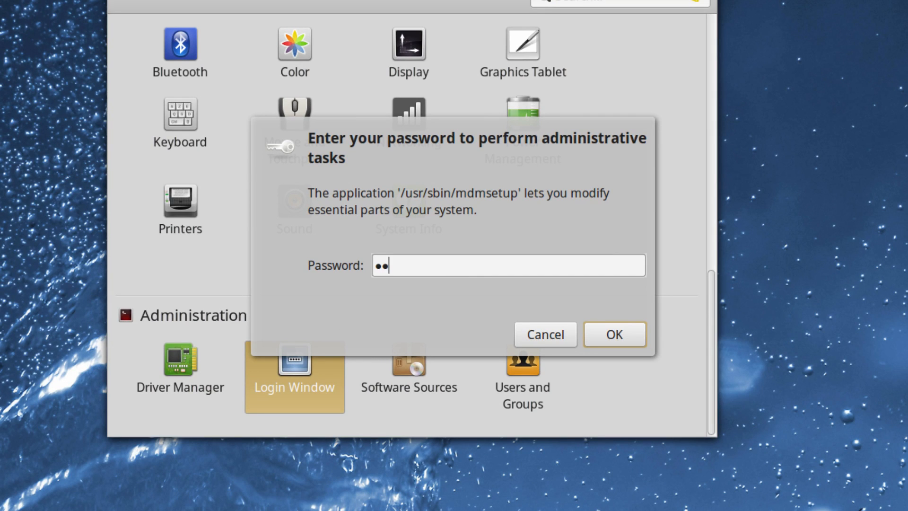
{"action": "key", "text": "Return"}
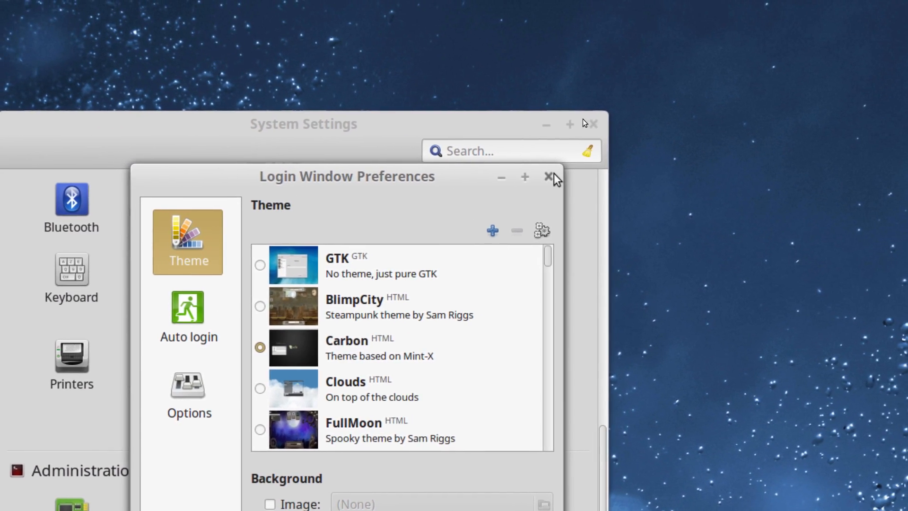
{"action": "left_click", "coordinate": [551, 176]}
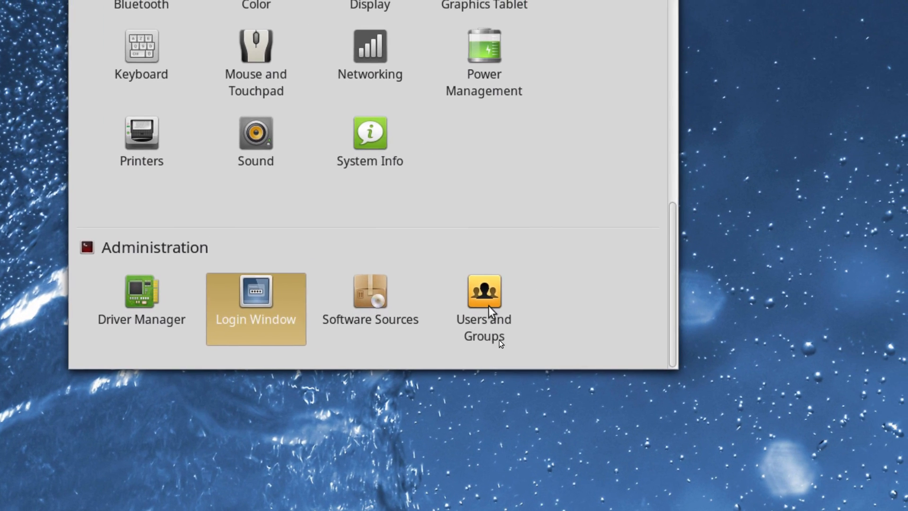
Open Users and Groups, authenticating with the administrator password, and show the details of the first user account.
{"action": "left_click", "coordinate": [488, 306]}
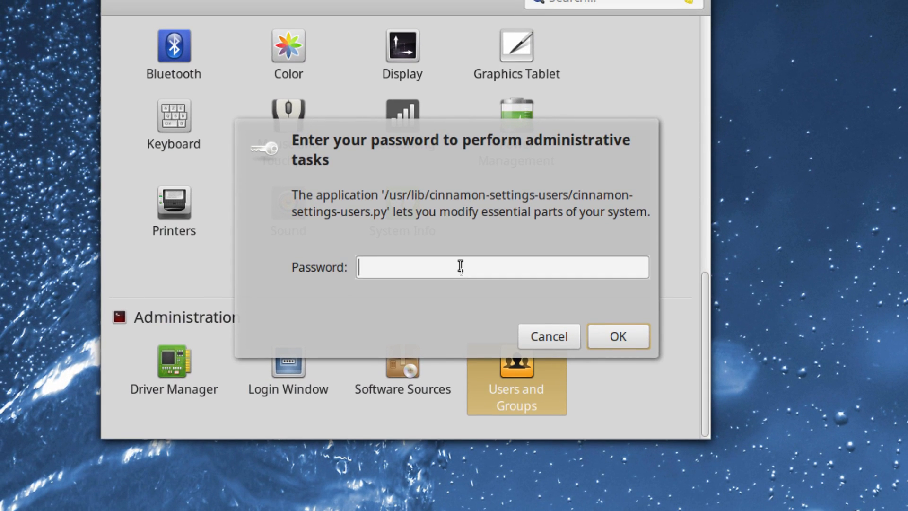
{"action": "type", "text": "******"}
{"action": "key", "text": "Return"}
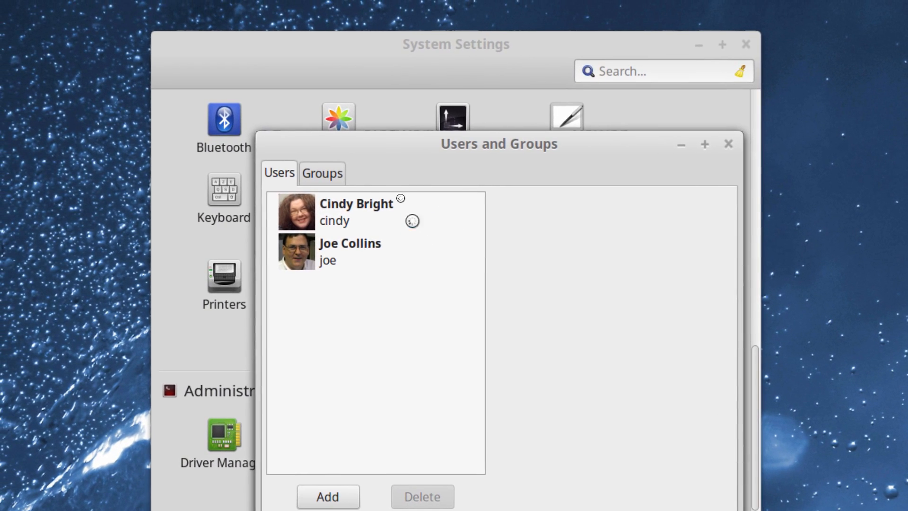
{"action": "left_click", "coordinate": [402, 212]}
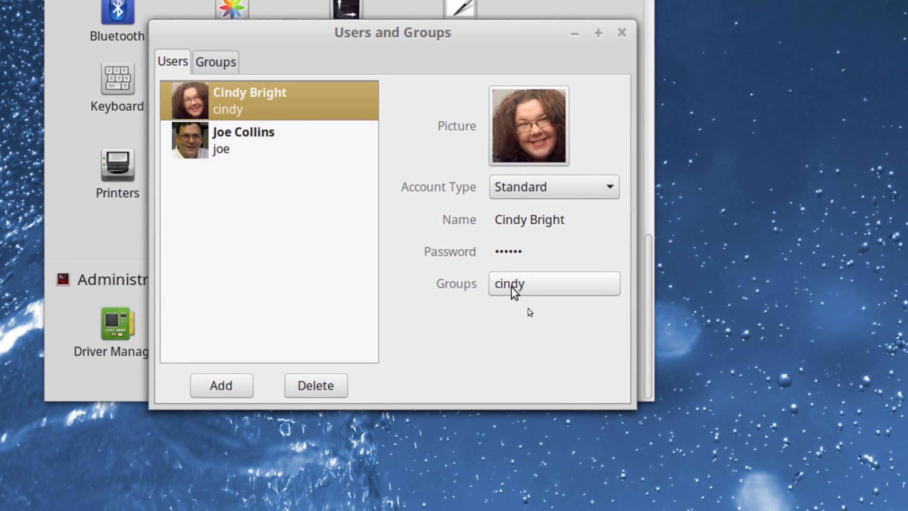
Examine the group membership list of the Standard account and cancel it without changes.
{"action": "left_click", "coordinate": [511, 291]}
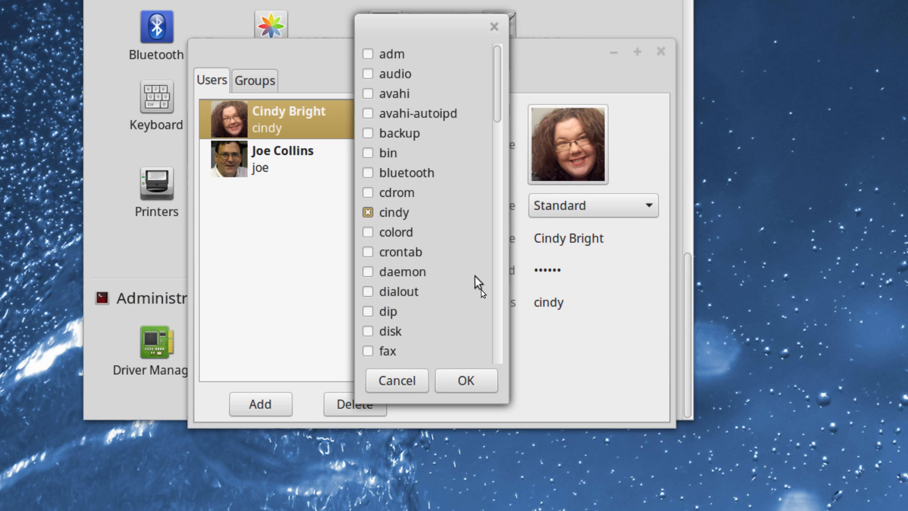
{"action": "scroll", "coordinate": [477, 291], "scroll_direction": "down", "scroll_amount": 10}
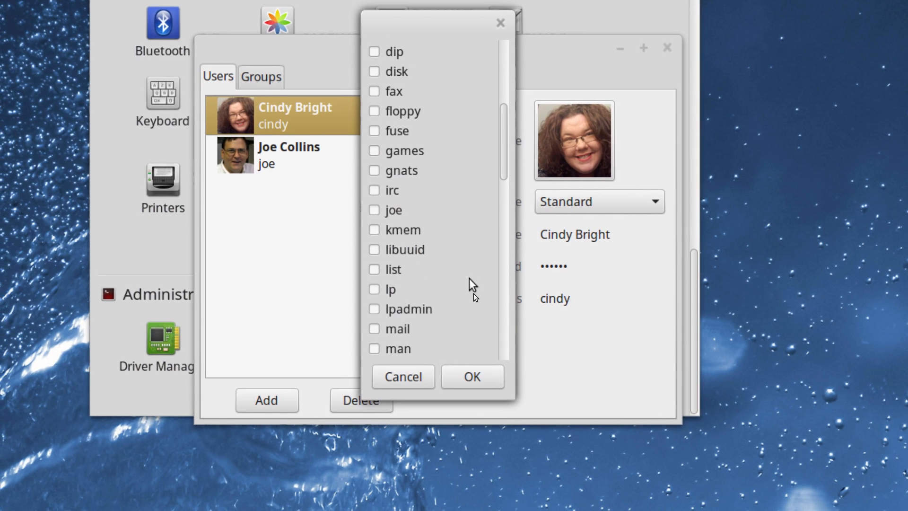
{"action": "scroll", "coordinate": [471, 284], "scroll_direction": "down", "scroll_amount": 2}
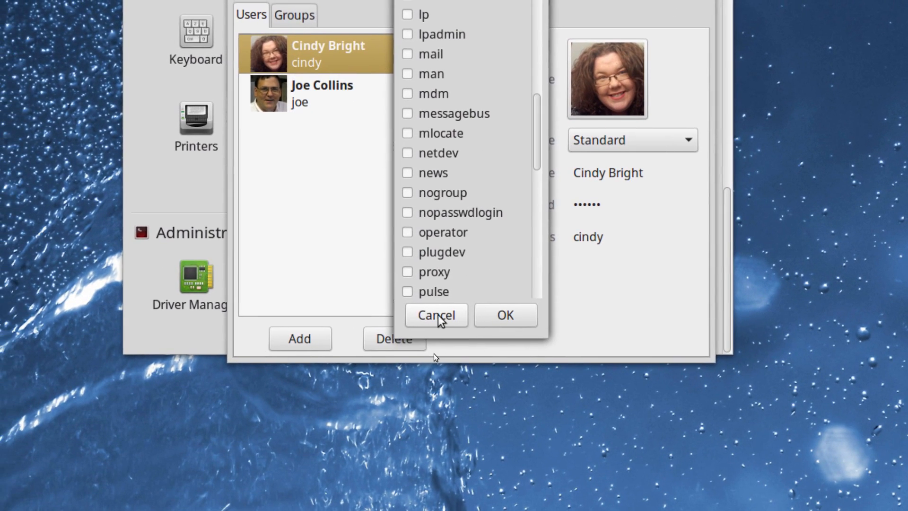
{"action": "left_click", "coordinate": [417, 325]}
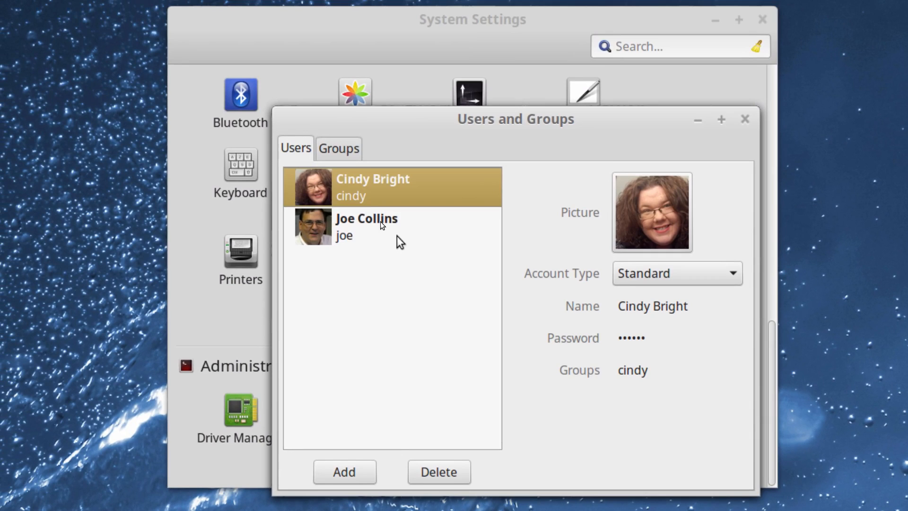
Select the second user account, inspect its group membership list and dismiss the list without changes.
{"action": "left_click", "coordinate": [396, 236]}
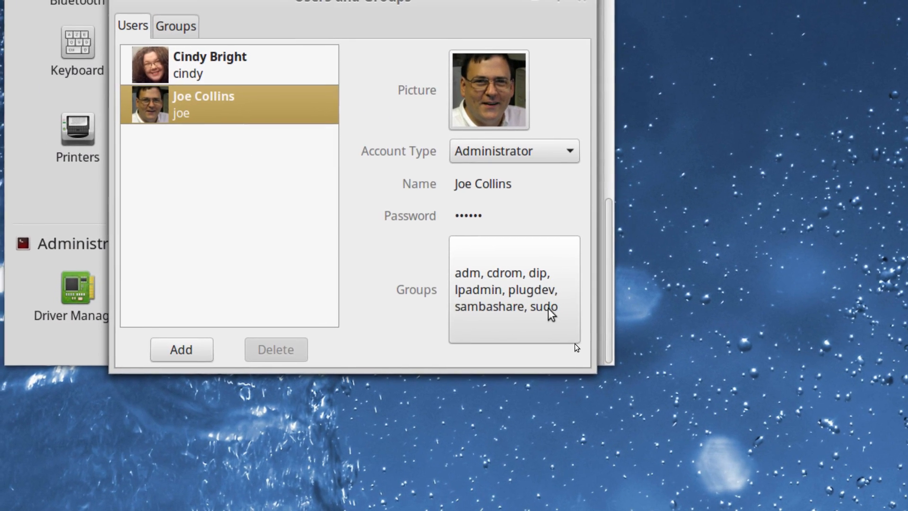
{"action": "left_click", "coordinate": [551, 312]}
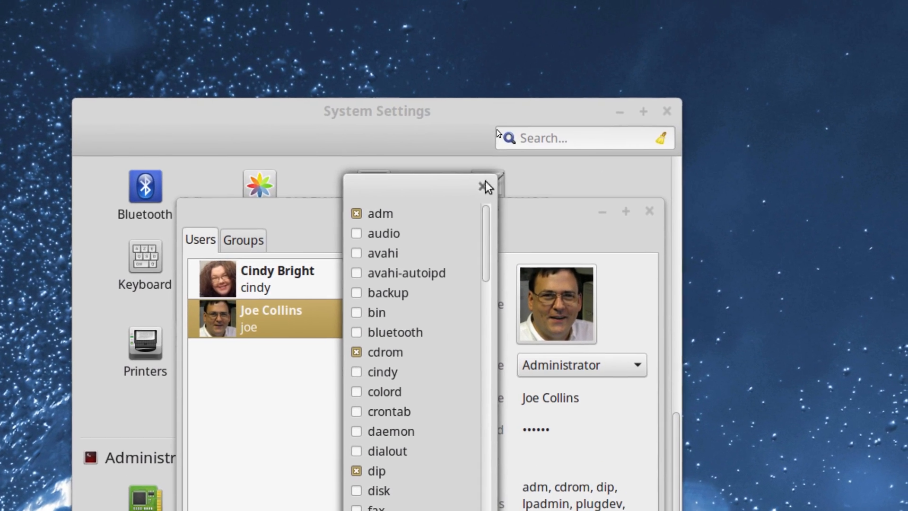
{"action": "left_click", "coordinate": [488, 147]}
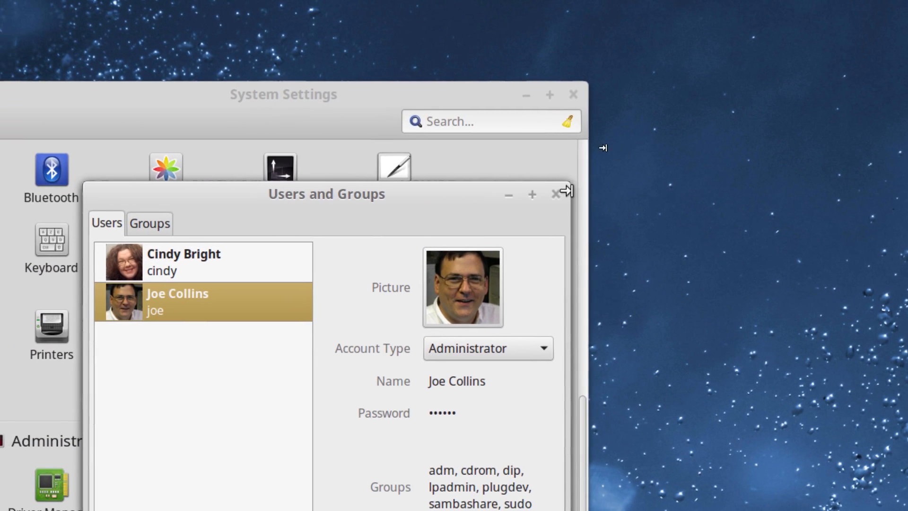
Close the Users and Groups window and the System Settings window to return to the desktop.
{"action": "left_click", "coordinate": [525, 203]}
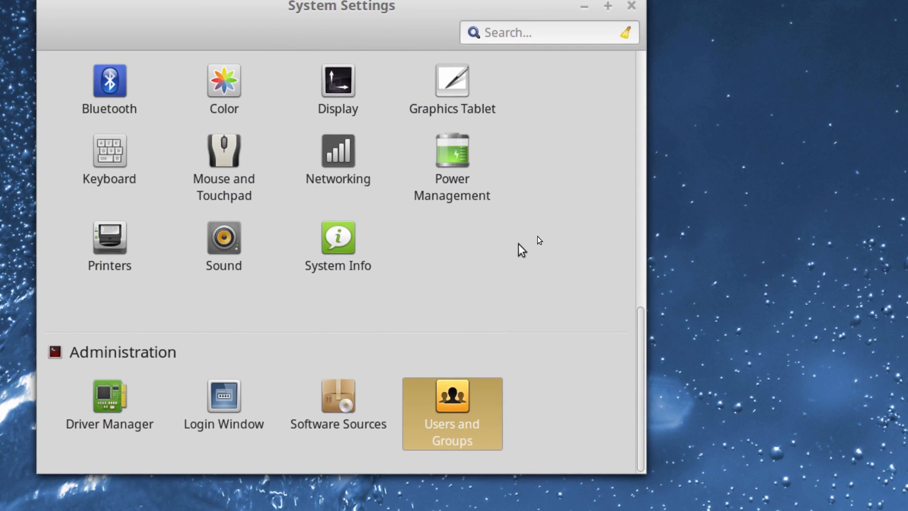
{"action": "scroll", "coordinate": [537, 237], "scroll_direction": "up", "scroll_amount": 15}
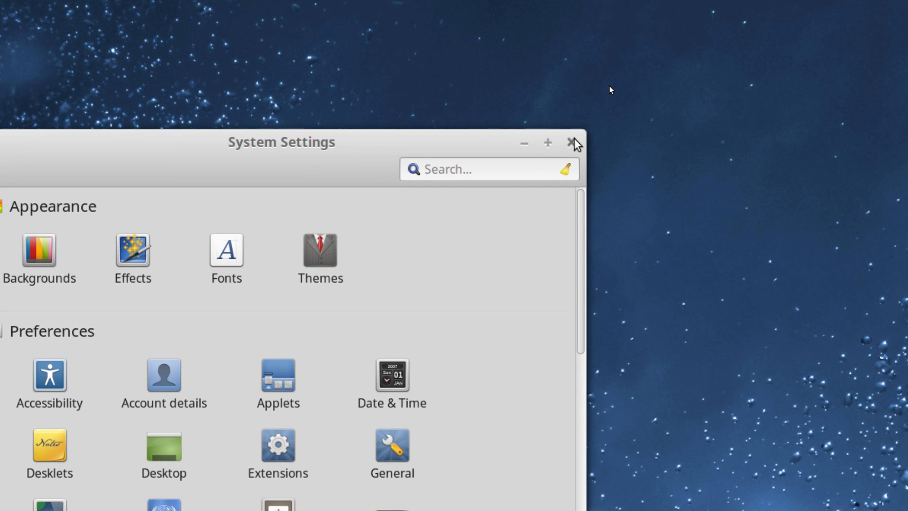
{"action": "left_click", "coordinate": [572, 142]}
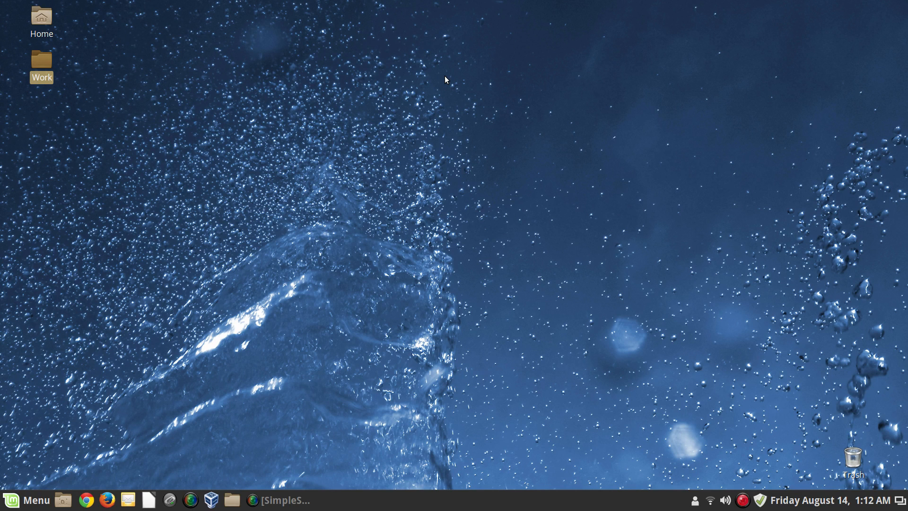
Open a terminal, switch it to the Big Fonts profile and maximize its window.
{"action": "key", "text": "ctrl+alt+t"}
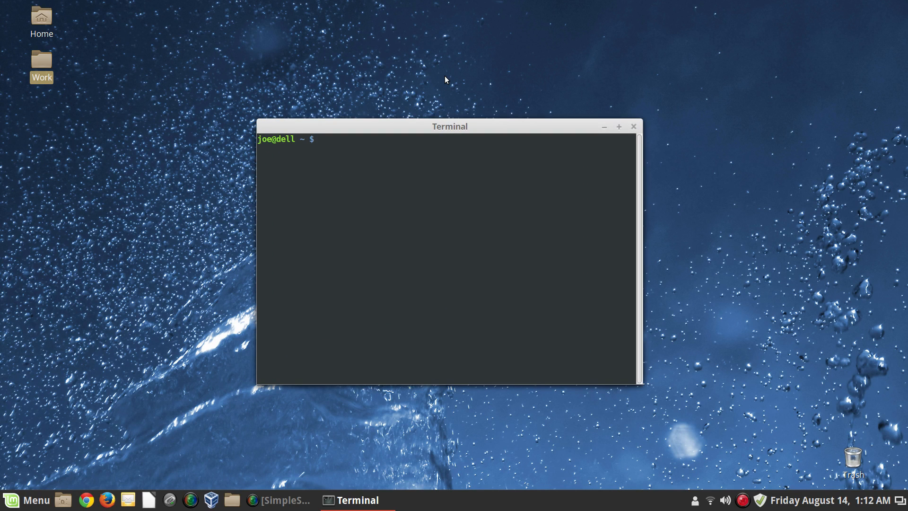
{"action": "right_click", "coordinate": [419, 193]}
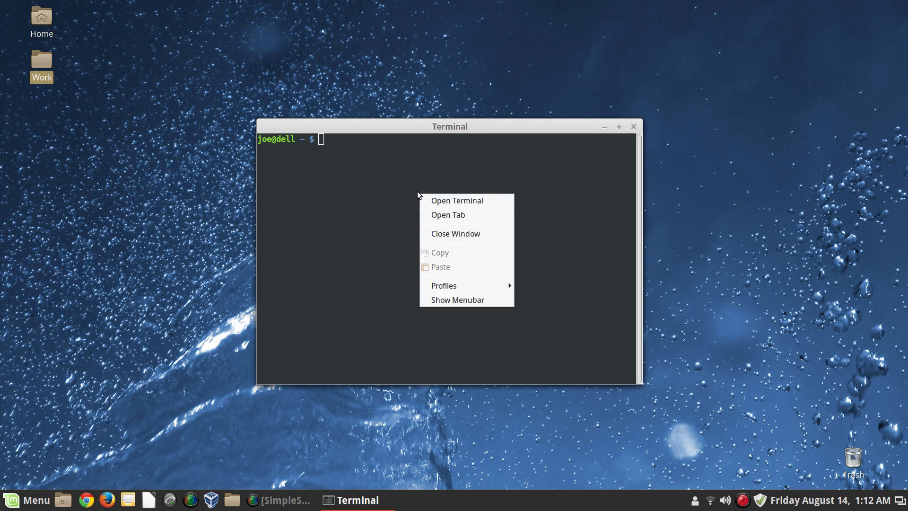
{"action": "mouse_move", "coordinate": [462, 284]}
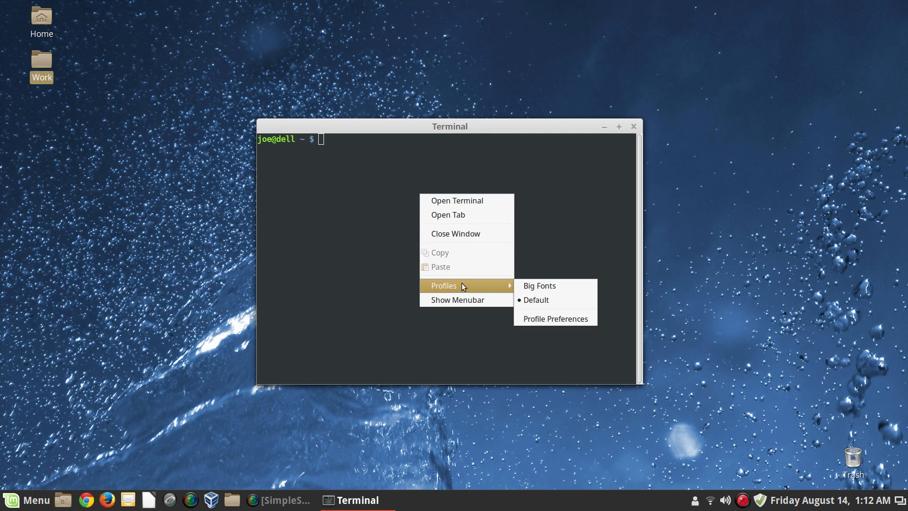
{"action": "left_click", "coordinate": [537, 286]}
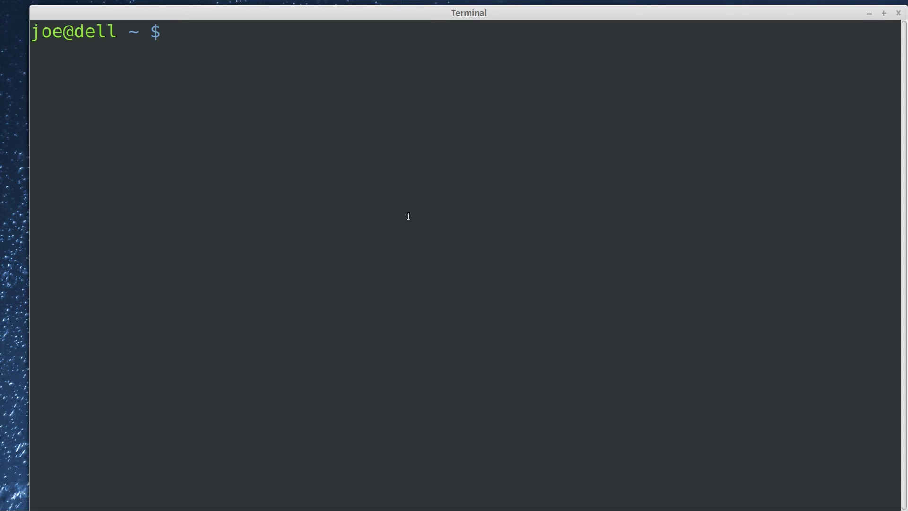
{"action": "double_click", "coordinate": [403, 11]}
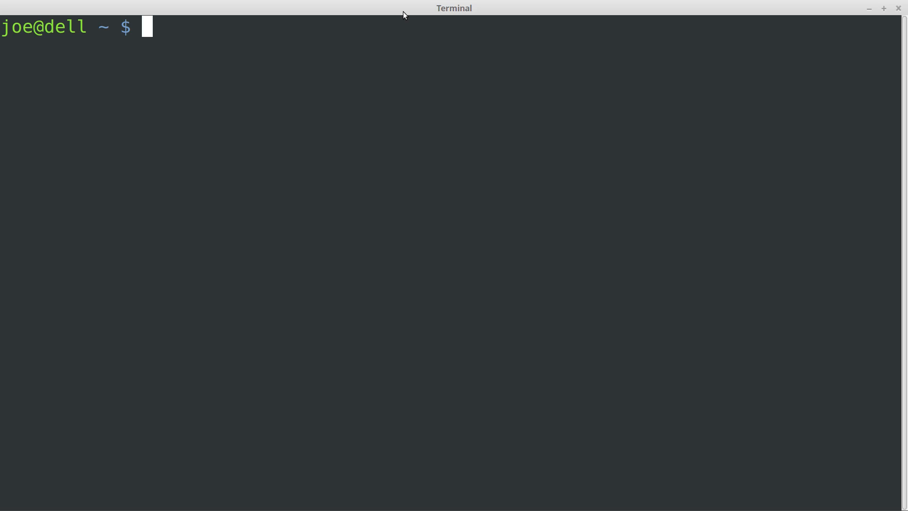
Open /etc/cron.weekly/fstrim in nano with sudo, entering the account password, and view the TRIM script.
{"action": "key", "text": "Up"}
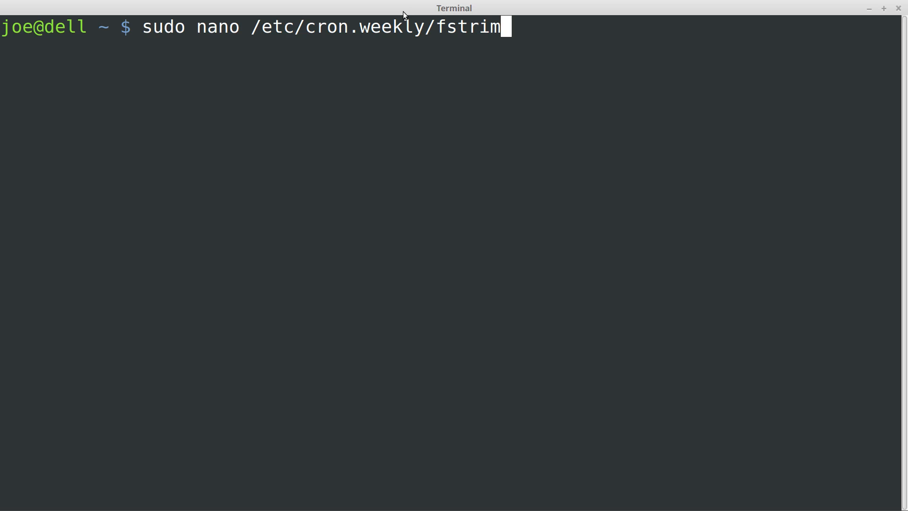
{"action": "key", "text": "Return"}
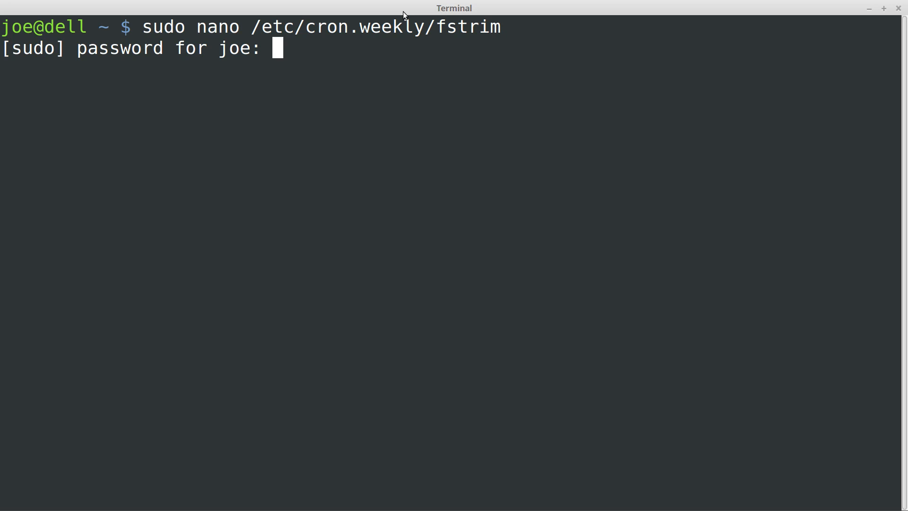
{"action": "key", "text": "Return"}
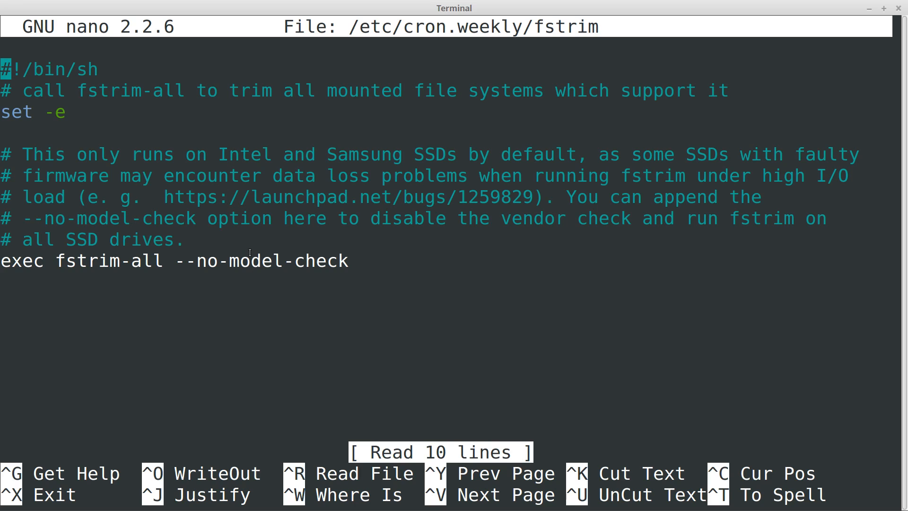
Leave nano without editing the file and end the terminal session with exit.
{"action": "key", "text": "ctrl+x"}
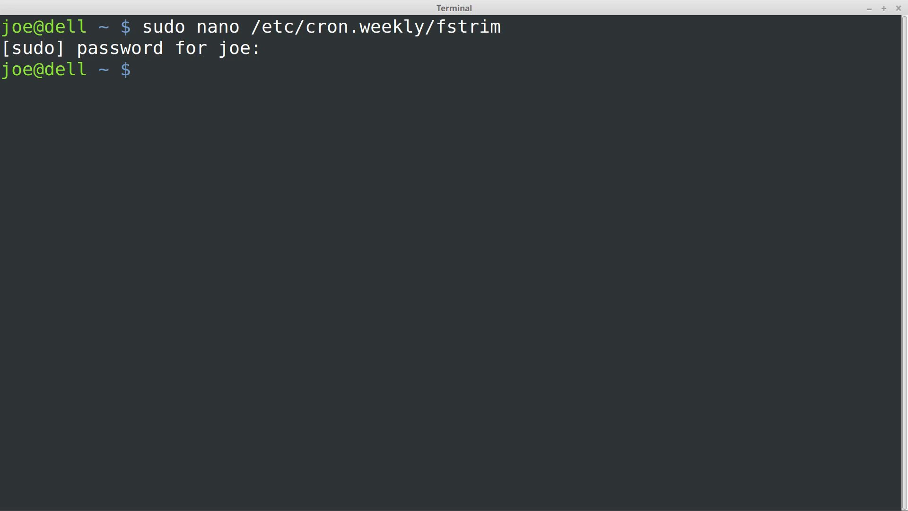
{"action": "type", "text": "exit"}
{"action": "key", "text": "Return"}
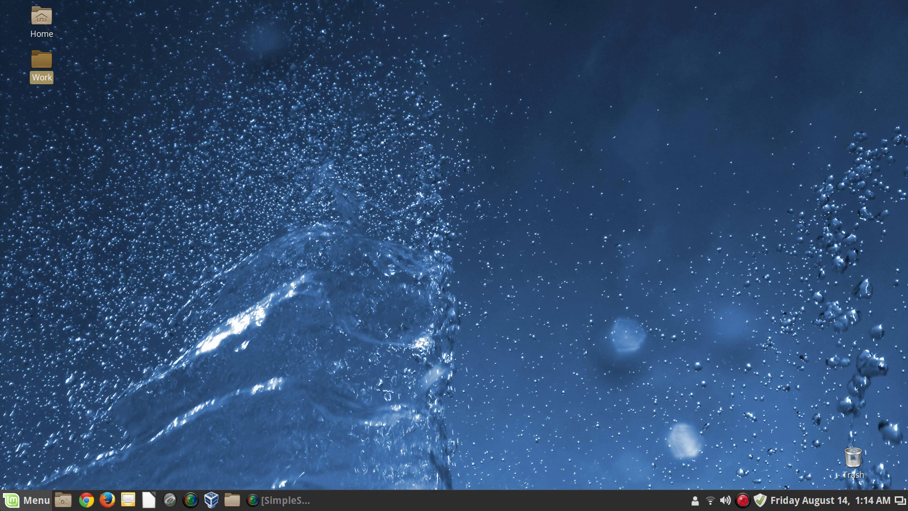
Search the installed applications for "pav" and launch PulseAudio Volume Control.
{"action": "left_click", "coordinate": [28, 499]}
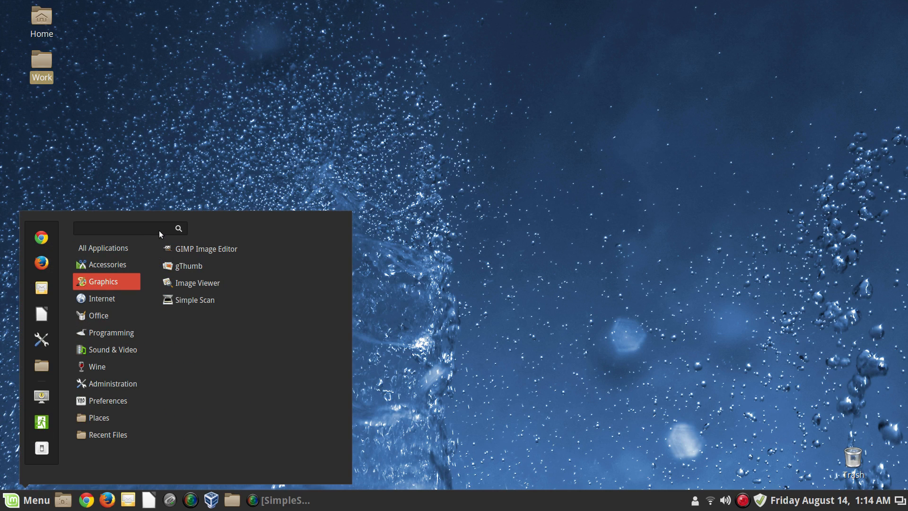
{"action": "type", "text": "pav"}
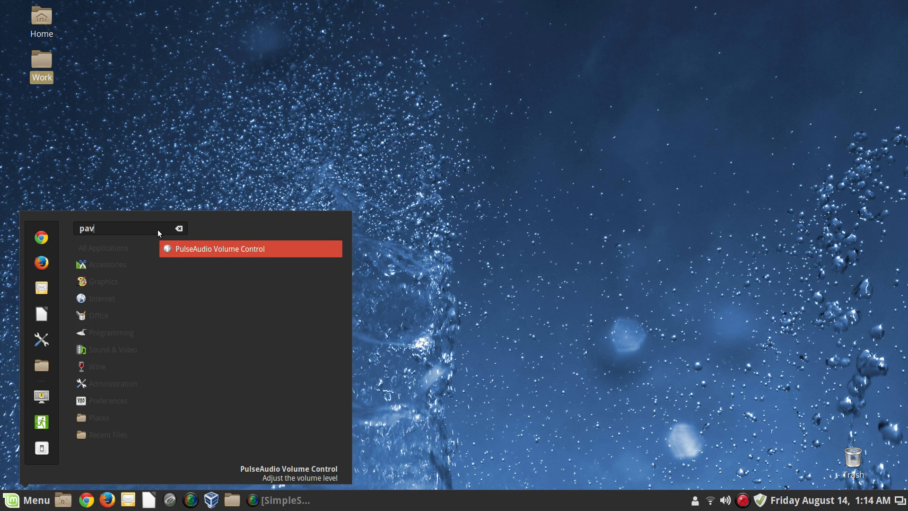
{"action": "left_click", "coordinate": [235, 255]}
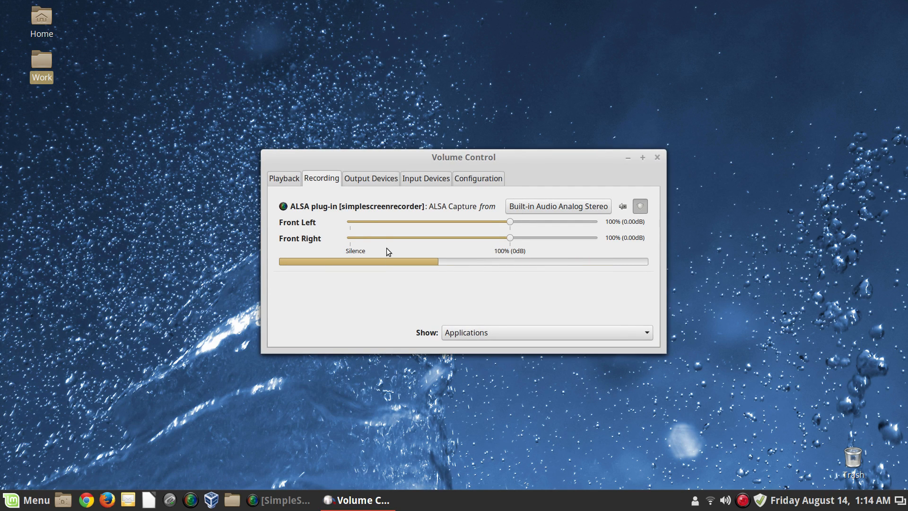
Review the volume control's Configuration, Input Devices, Playback and Recording settings, and close it without changes.
{"action": "left_click", "coordinate": [467, 181]}
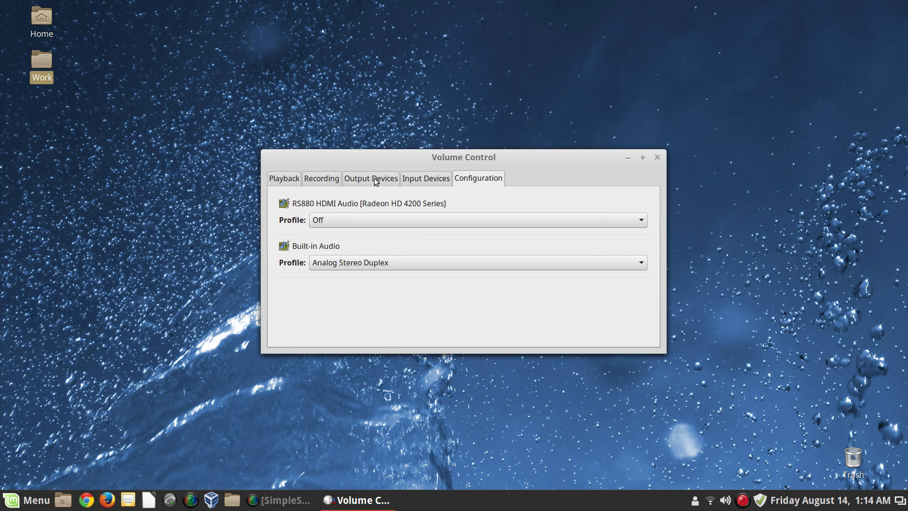
{"action": "left_click", "coordinate": [406, 180]}
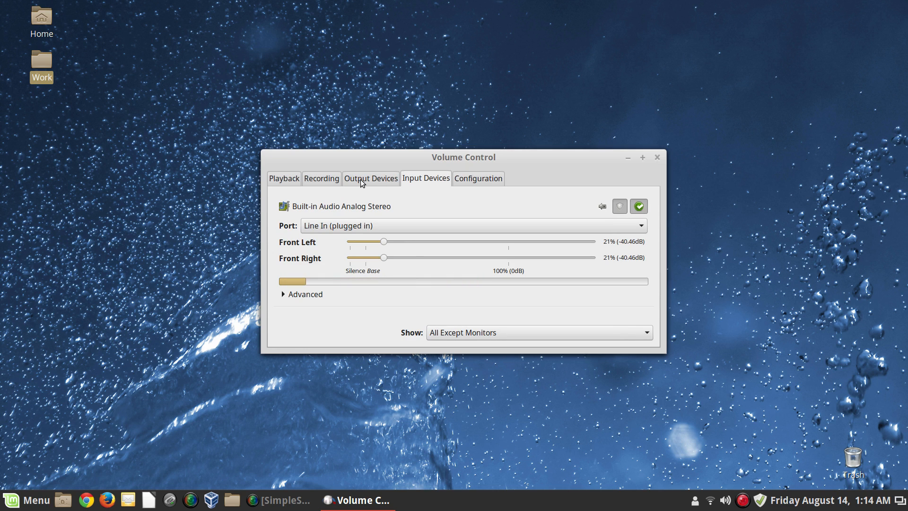
{"action": "left_click", "coordinate": [285, 179]}
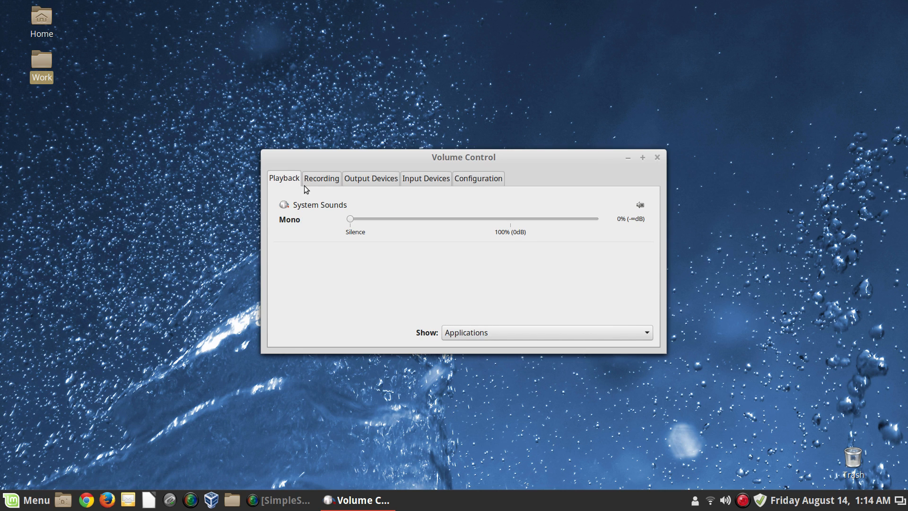
{"action": "left_click", "coordinate": [318, 184]}
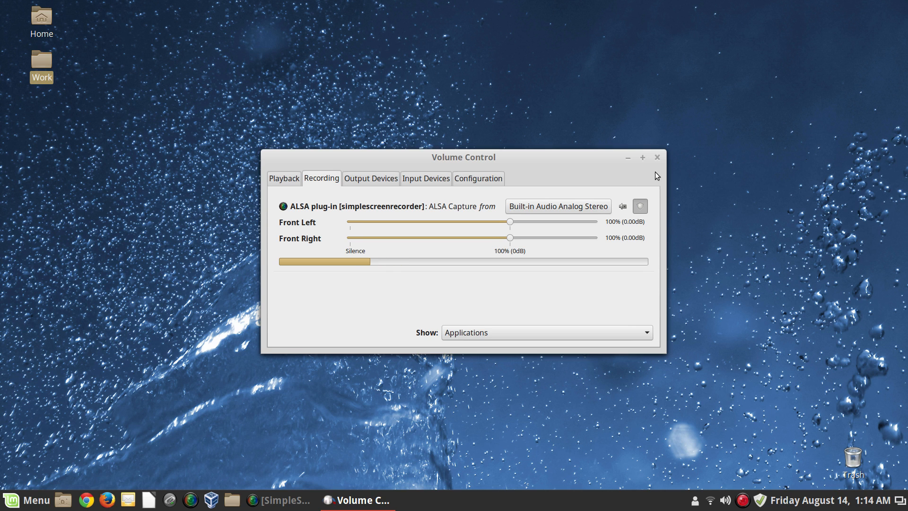
{"action": "left_click", "coordinate": [657, 159]}
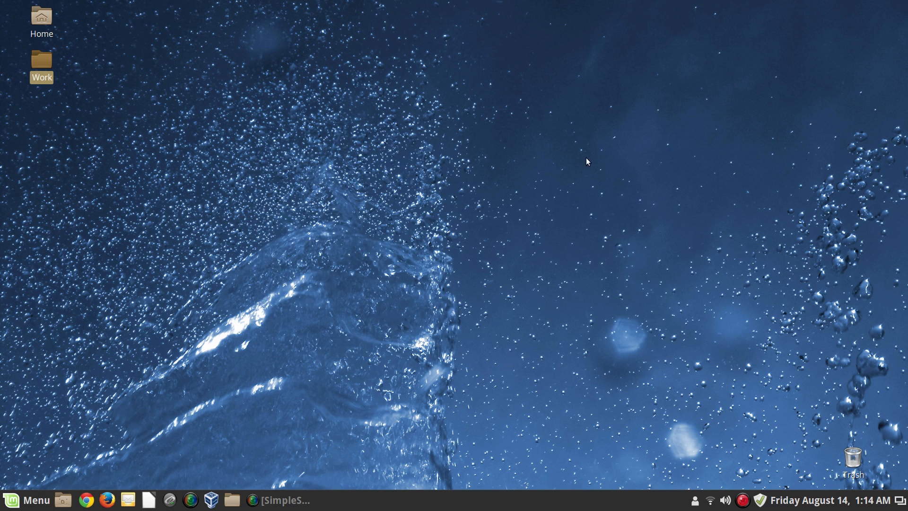